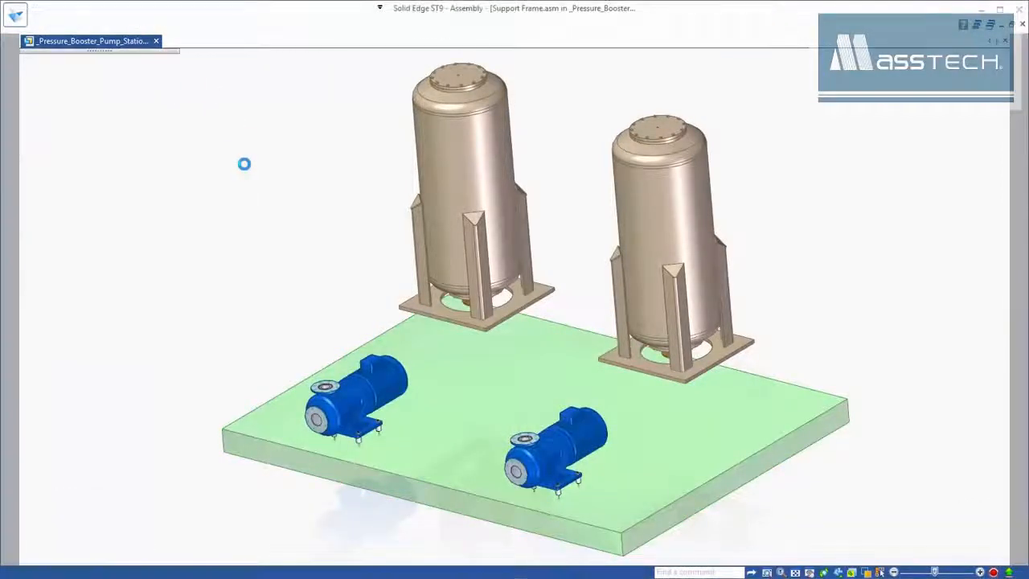
Edit Base.par in place and extrude the undersides of both tank stands down to the base's top face, then return to Support Frame.asm
{"action": "left_click", "coordinate": [469, 396]}
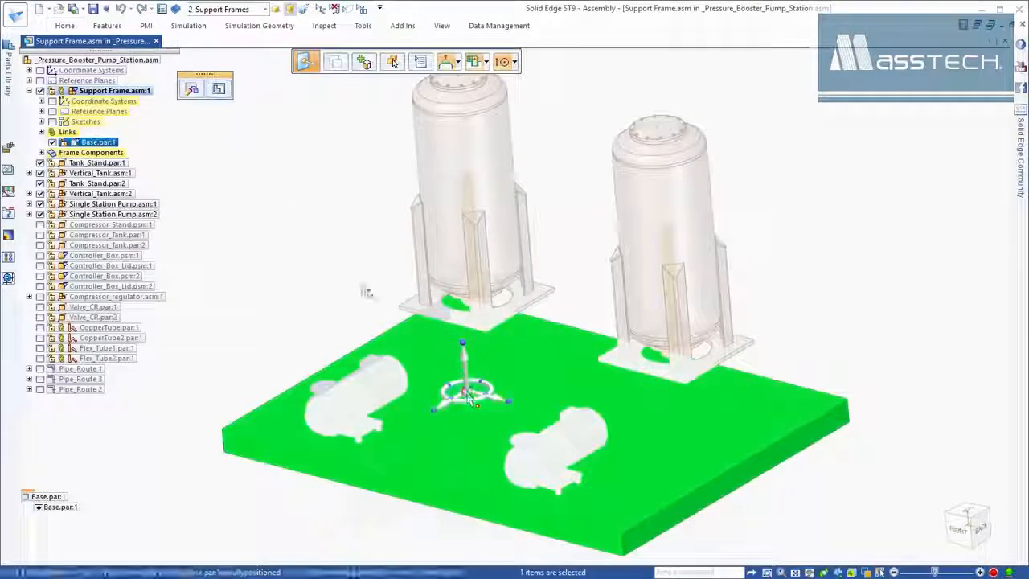
{"action": "left_click", "coordinate": [218, 88]}
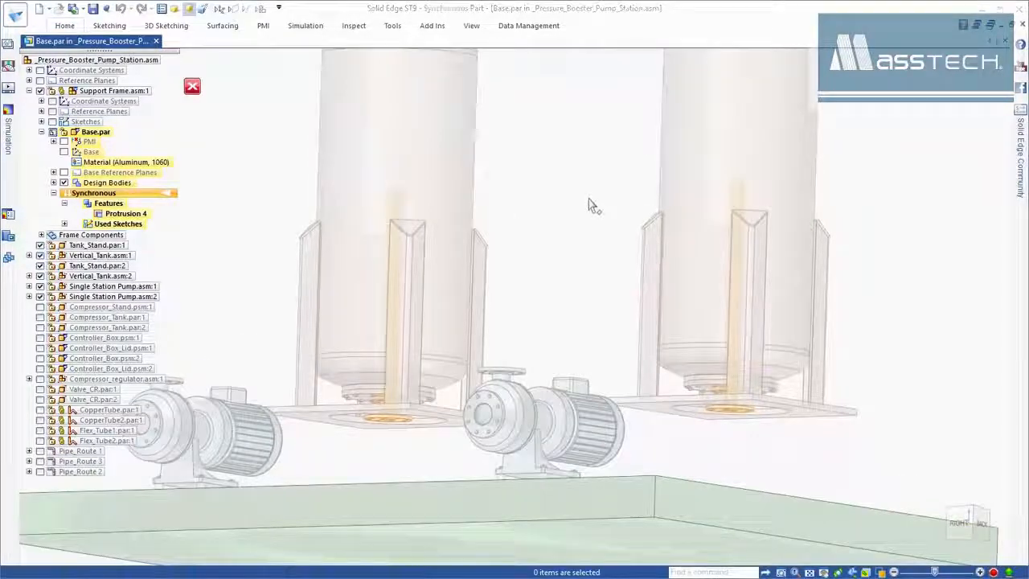
{"action": "right_click", "coordinate": [589, 199]}
{"action": "left_click", "coordinate": [562, 217]}
{"action": "left_click", "coordinate": [641, 415]}
{"action": "left_click", "coordinate": [306, 420]}
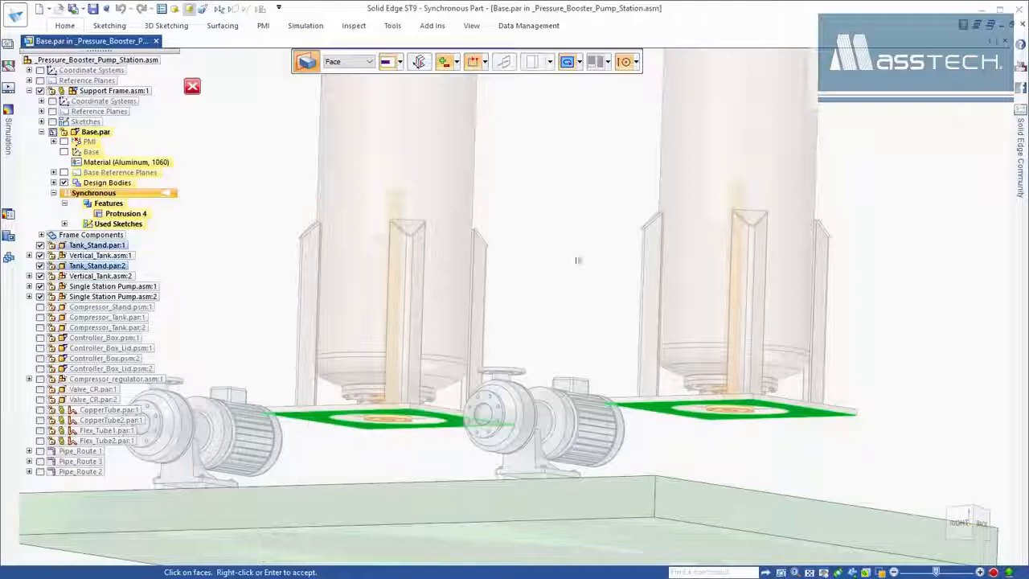
{"action": "right_click", "coordinate": [579, 290]}
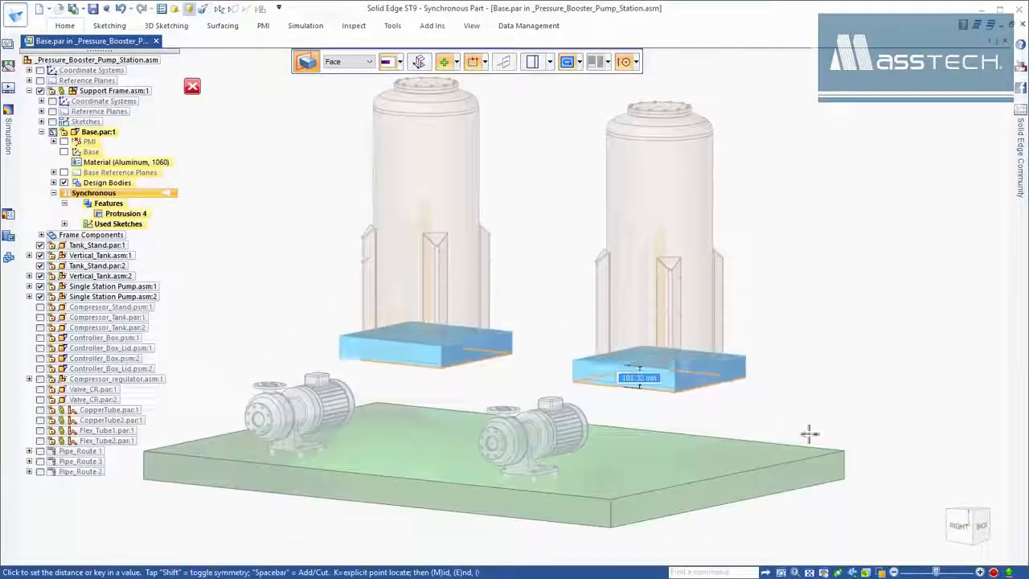
{"action": "left_click", "coordinate": [844, 447]}
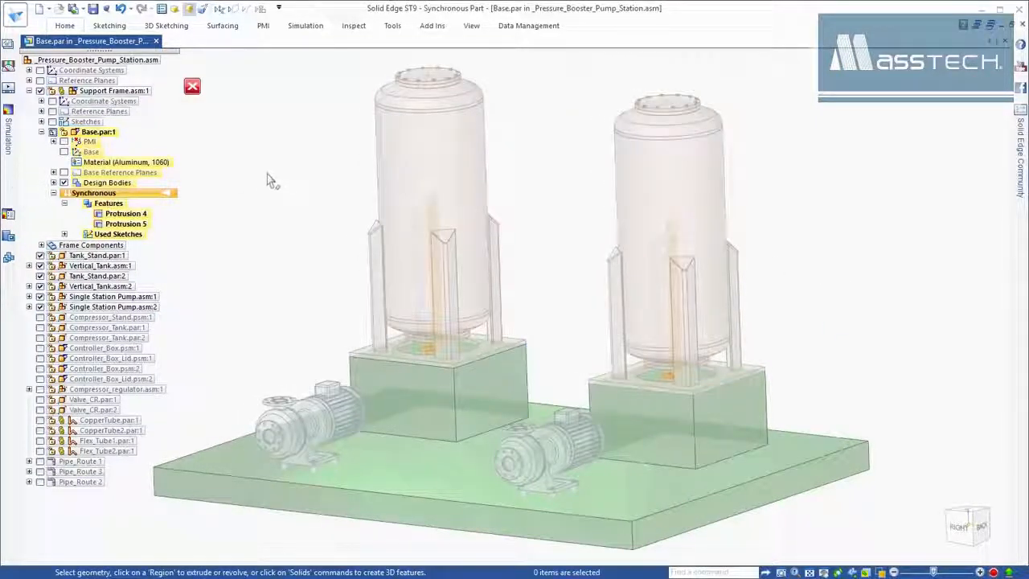
{"action": "left_click", "coordinate": [192, 87]}
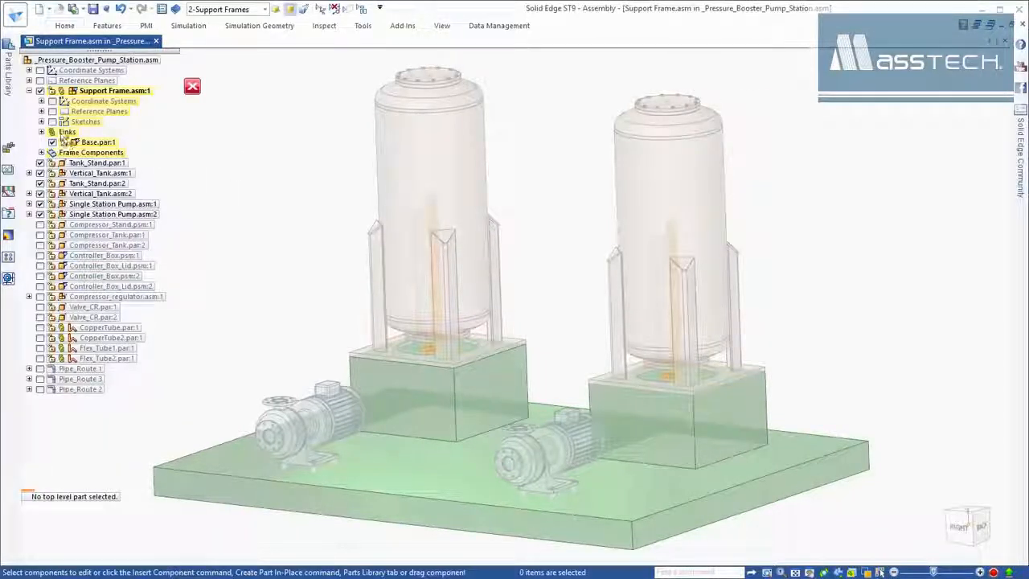
Show the Support Frame sketches and open the Cross Frames sketch on the base for editing
{"action": "left_click", "coordinate": [52, 121]}
{"action": "key", "text": "ctrl+t"}
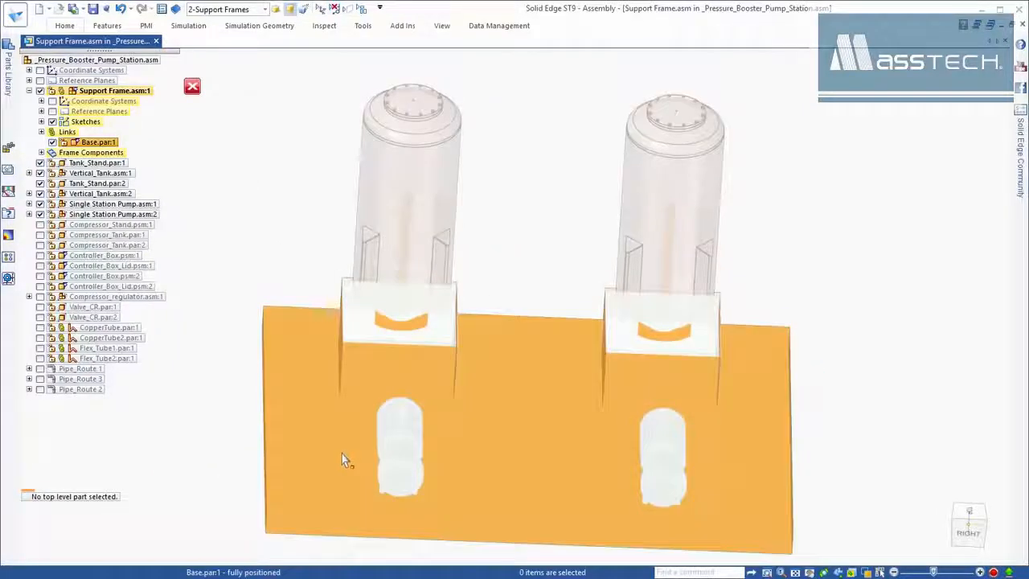
{"action": "left_click", "coordinate": [341, 456]}
{"action": "double_click", "coordinate": [341, 457]}
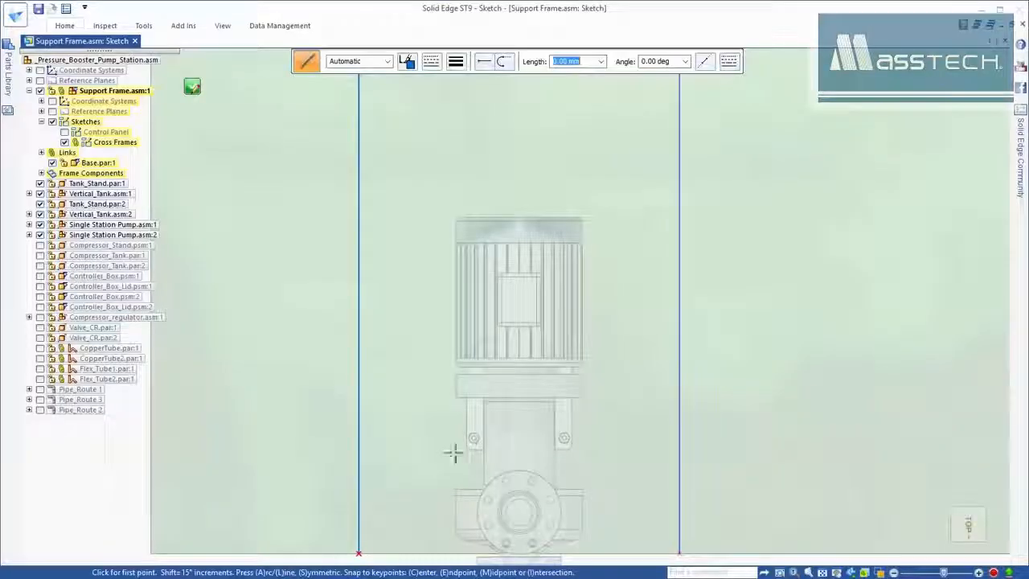
Draw two horizontal lines at the pumps' mounting holes, starting from the outermost vertical line and crossing to the opposite one
{"action": "left_click", "coordinate": [359, 438]}
{"action": "scroll", "coordinate": [311, 437], "scroll_direction": "down", "scroll_amount": 3}
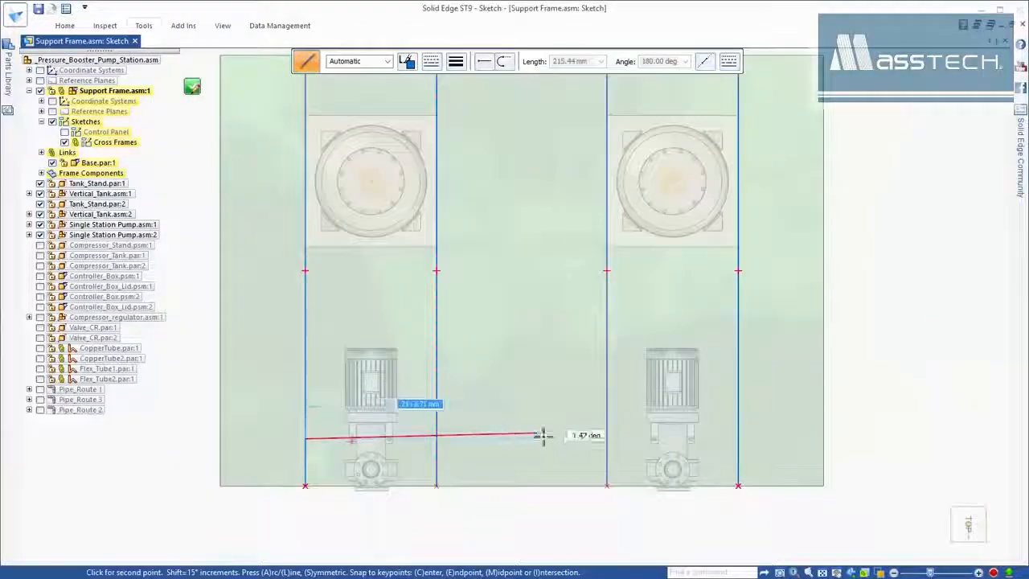
{"action": "left_click", "coordinate": [739, 438]}
{"action": "scroll", "coordinate": [471, 446], "scroll_direction": "up", "scroll_amount": 4}
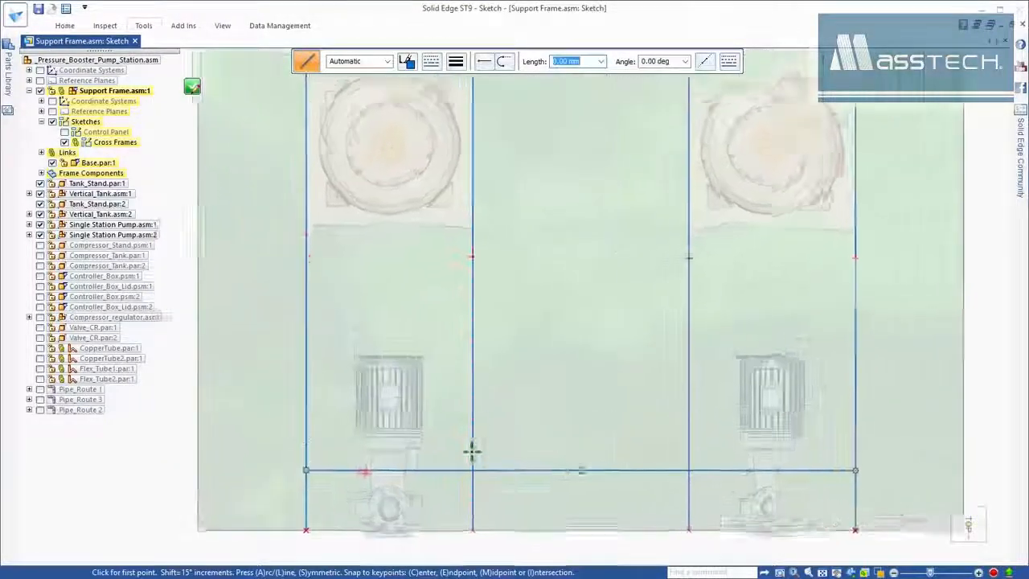
{"action": "middle_click_drag", "start_coordinate": [461, 440], "coordinate": [345, 376]}
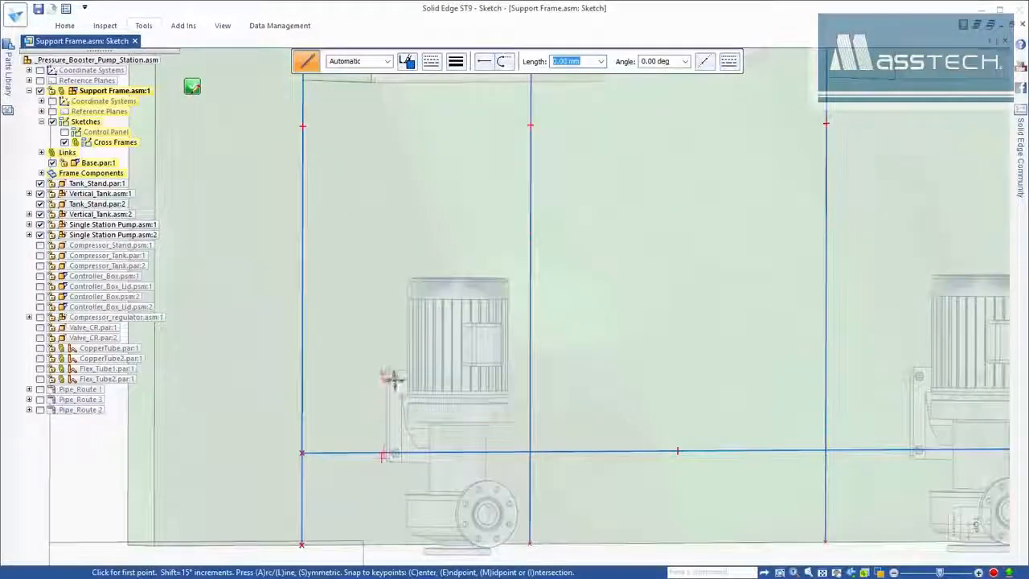
{"action": "left_click", "coordinate": [303, 380]}
{"action": "scroll", "coordinate": [280, 392], "scroll_direction": "down", "scroll_amount": 3}
{"action": "key", "text": "ctrl+h"}
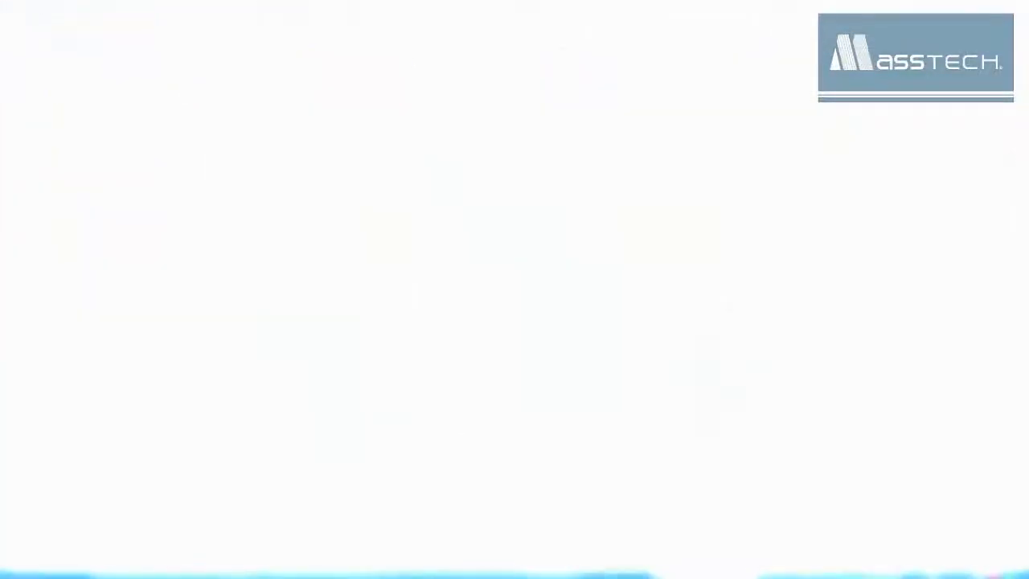
Create SquareTubing 80x80x5 frame members along the four long parallel lines of the Cross Frames sketch
{"action": "right_click", "coordinate": [248, 205]}
{"action": "left_click", "coordinate": [250, 234]}
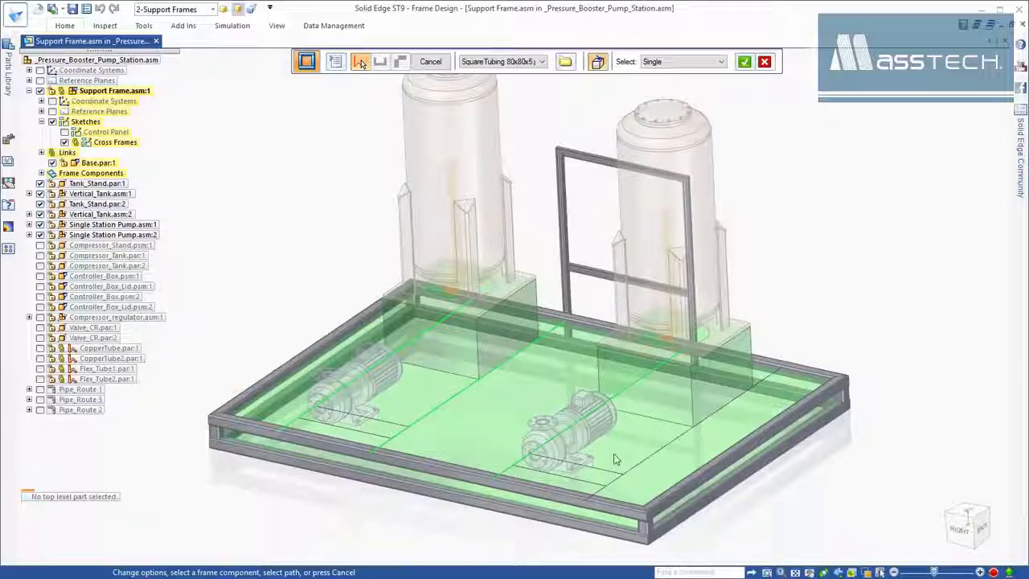
{"action": "right_click", "coordinate": [830, 231]}
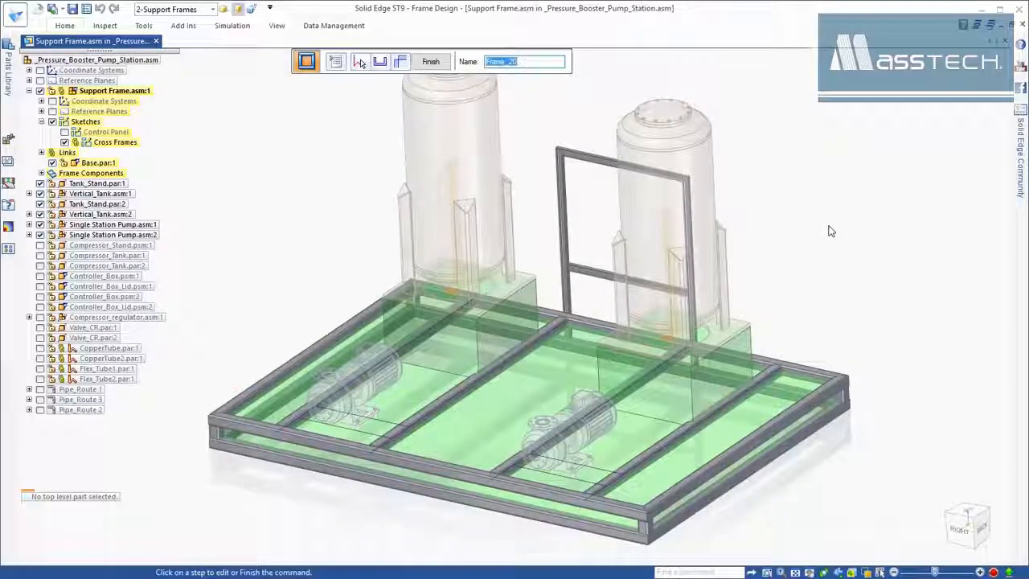
Create C-Channel 50x25.par frame members along the four short sketch lines under the two pumps
{"action": "scroll", "coordinate": [832, 231], "scroll_direction": "up", "scroll_amount": 5}
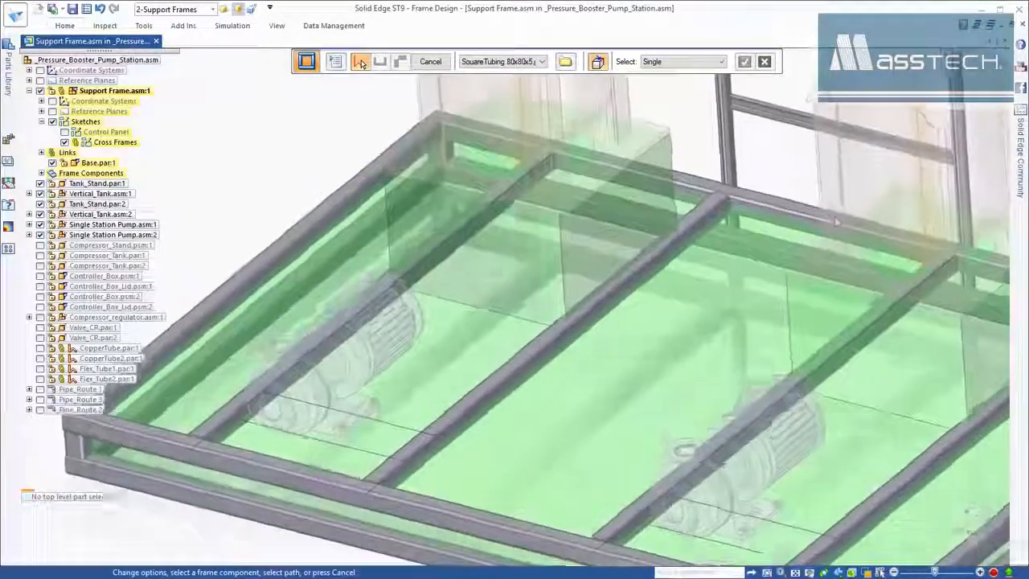
{"action": "middle_click_drag", "start_coordinate": [835, 219], "coordinate": [831, 230]}
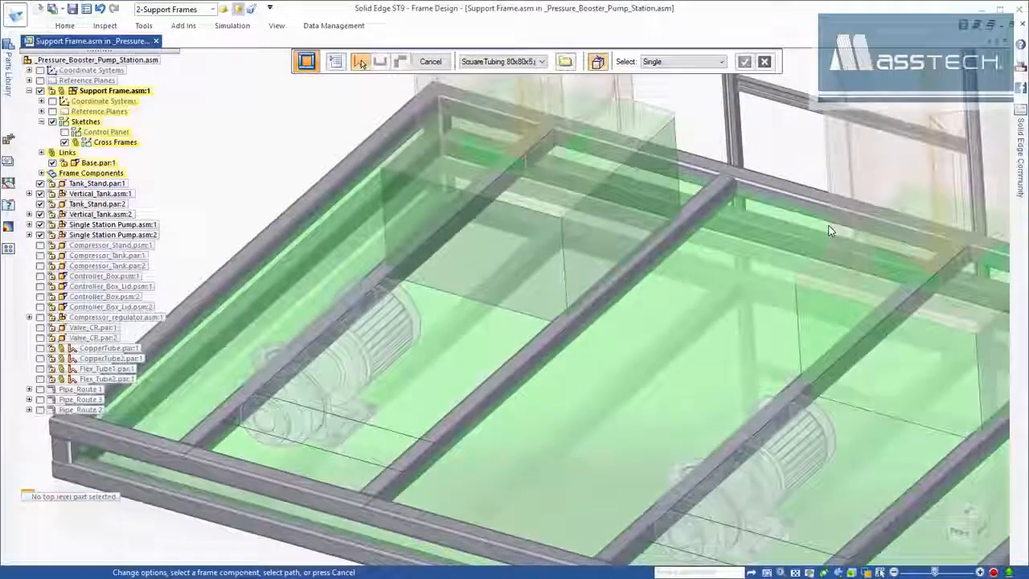
{"action": "left_click", "coordinate": [527, 62]}
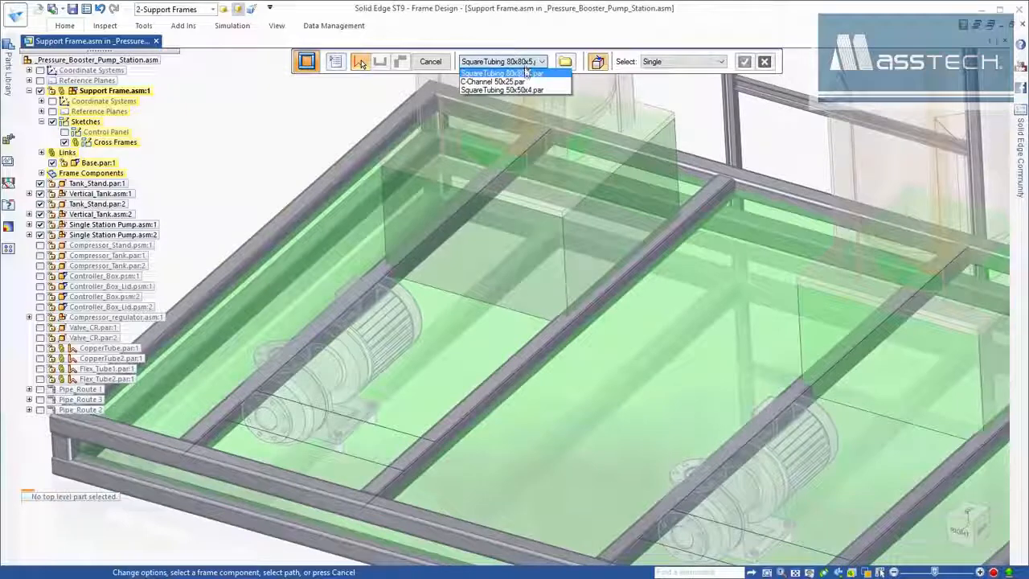
{"action": "left_click", "coordinate": [528, 82]}
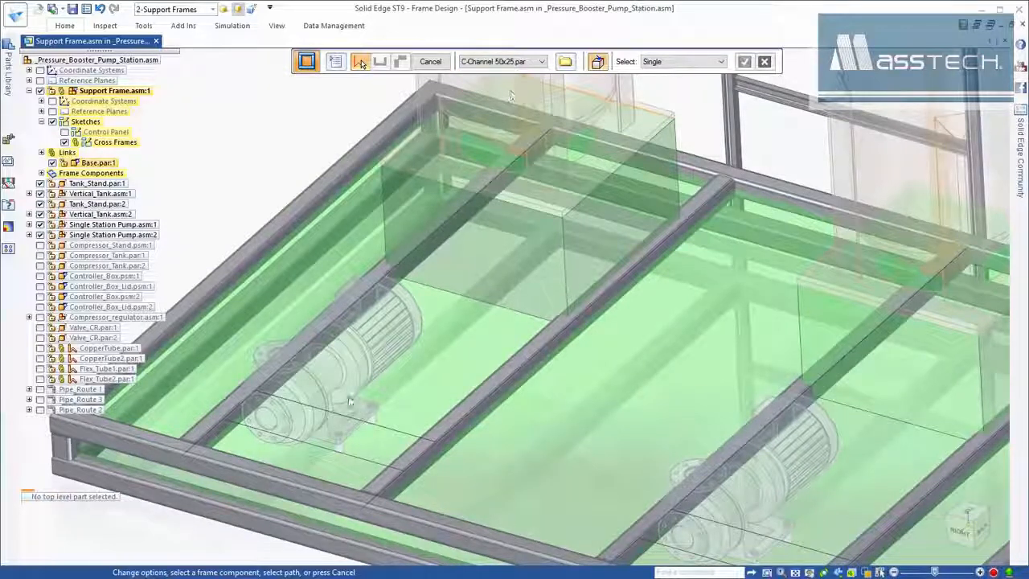
{"action": "left_click", "coordinate": [378, 426]}
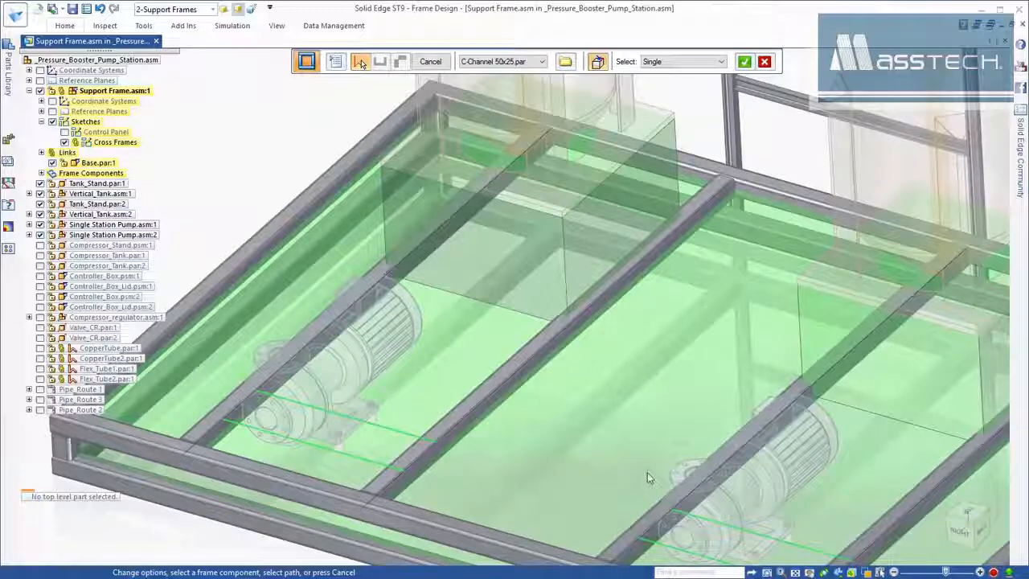
{"action": "left_click", "coordinate": [718, 526]}
{"action": "right_click", "coordinate": [547, 420]}
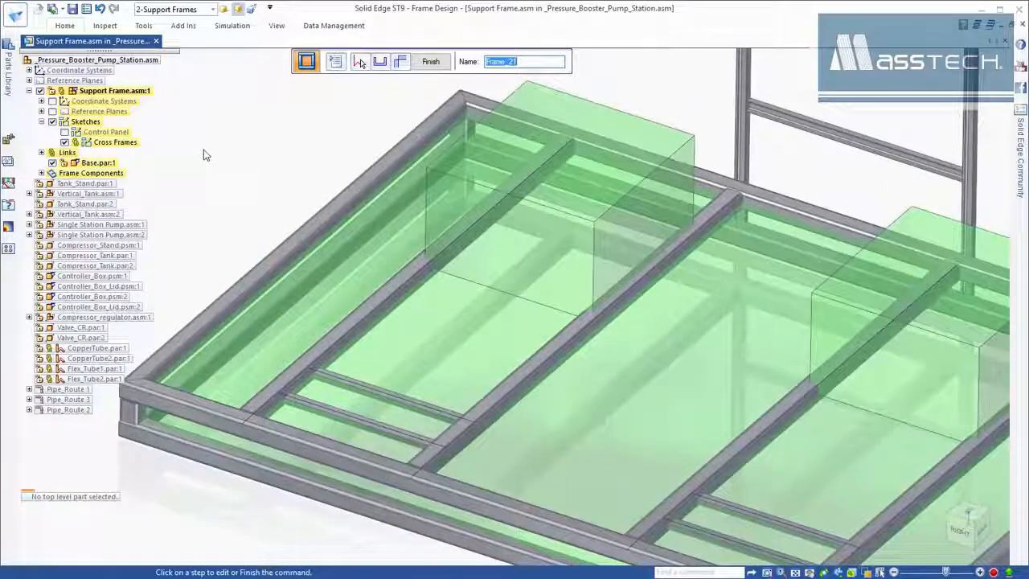
Hide Base.par and redefine the origin of the C-channel cross sections at the keypoint just below the middle of their flat side
{"action": "left_click", "coordinate": [52, 163]}
{"action": "scroll", "coordinate": [414, 370], "scroll_direction": "up", "scroll_amount": 6}
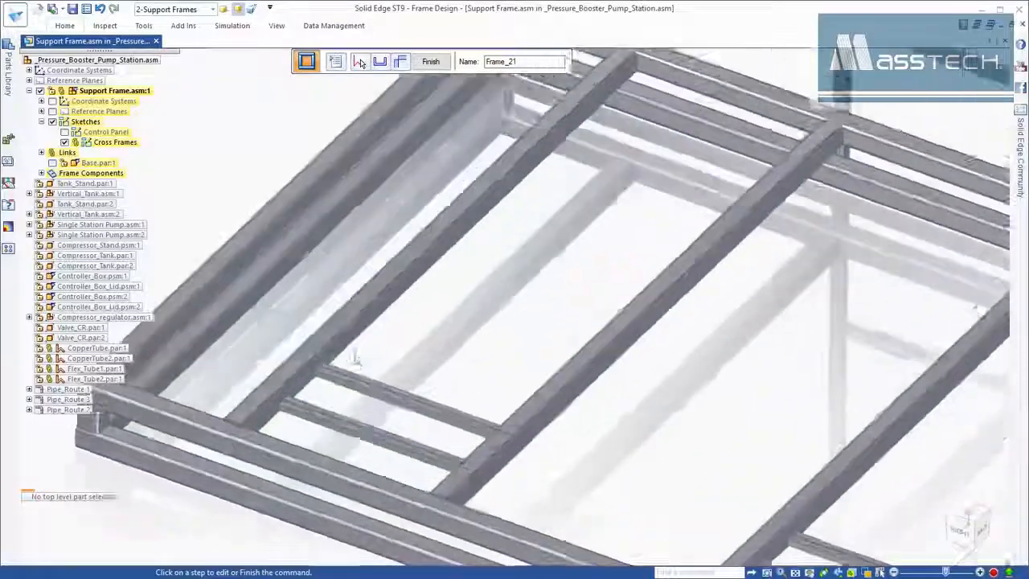
{"action": "scroll", "coordinate": [414, 370], "scroll_direction": "up", "scroll_amount": 5}
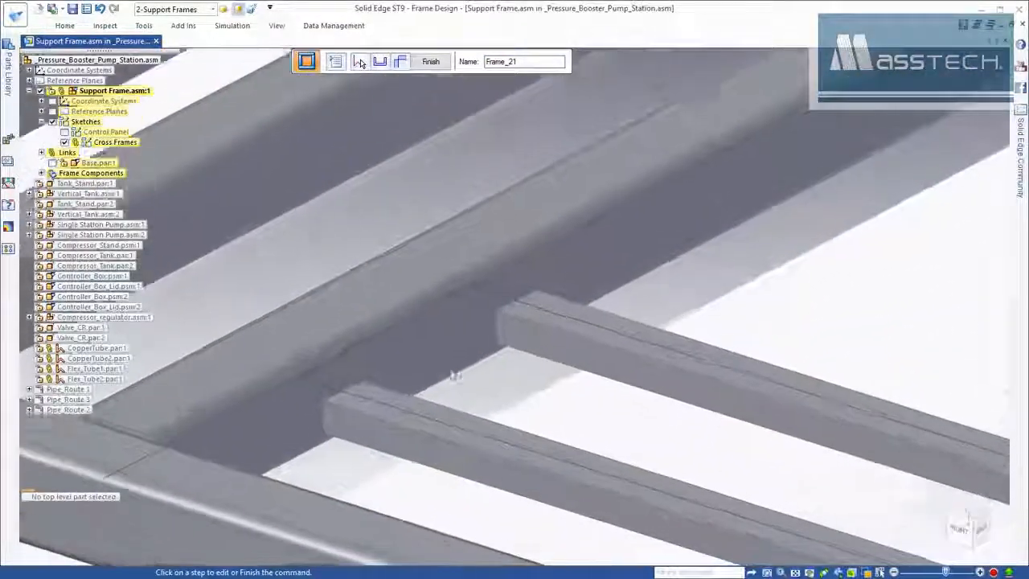
{"action": "left_click", "coordinate": [380, 64]}
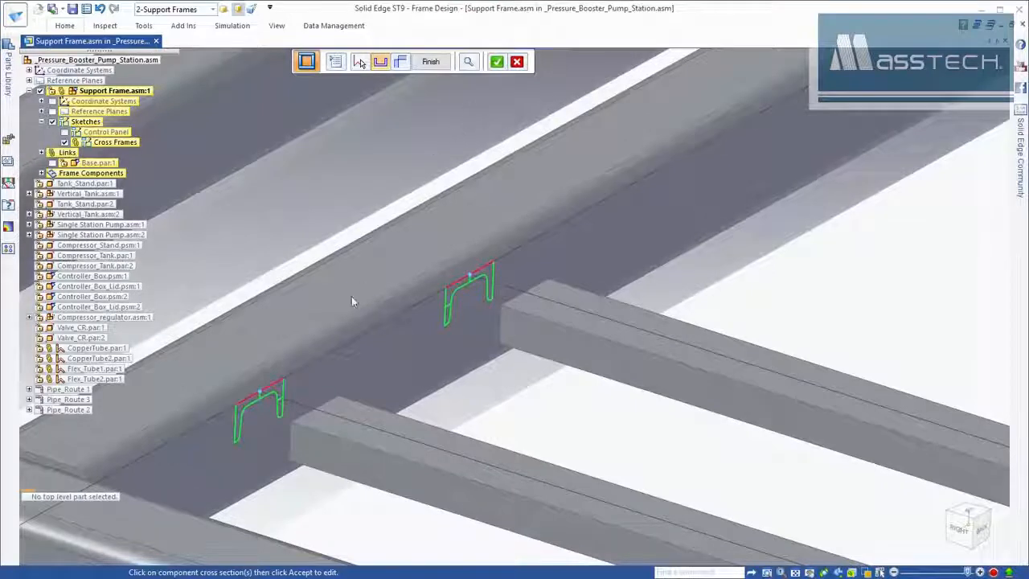
{"action": "left_click", "coordinate": [494, 304]}
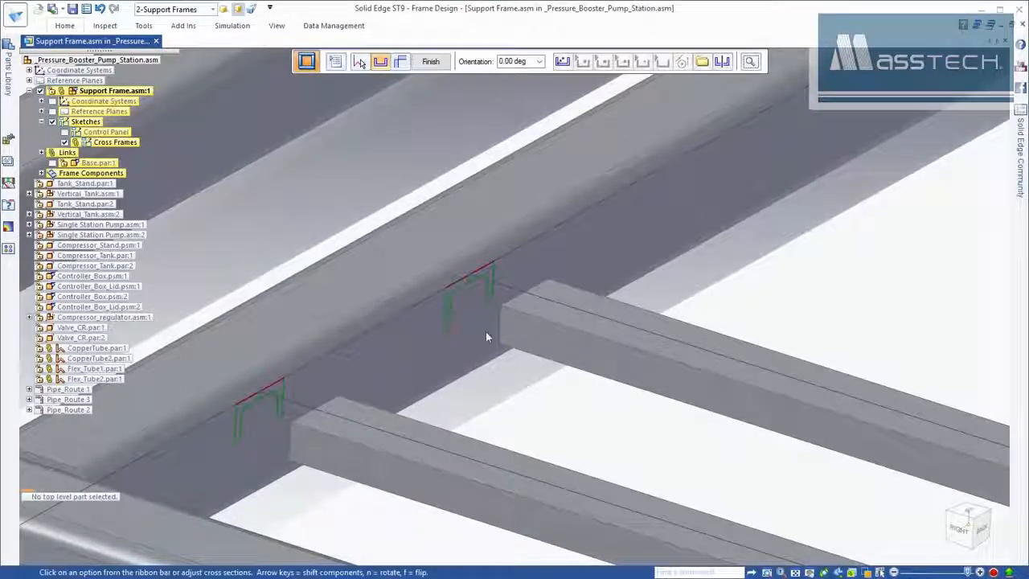
{"action": "left_click", "coordinate": [562, 63]}
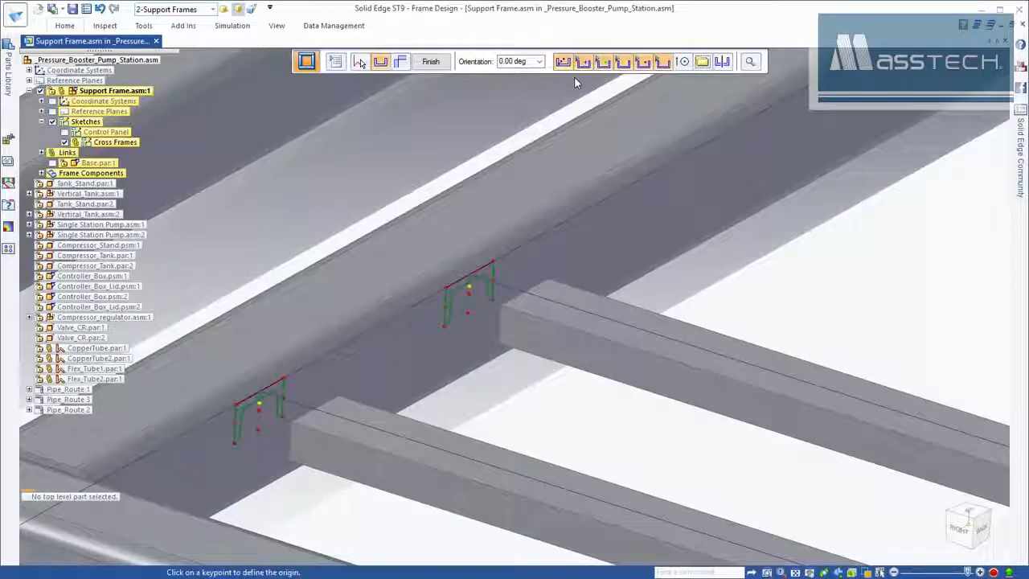
{"action": "left_click", "coordinate": [259, 406]}
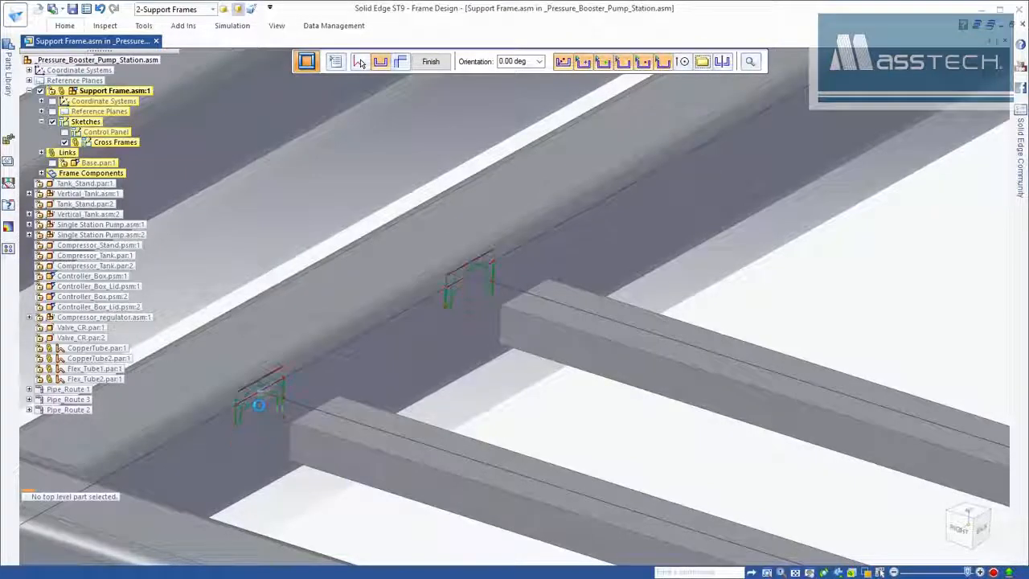
{"action": "right_click", "coordinate": [319, 523]}
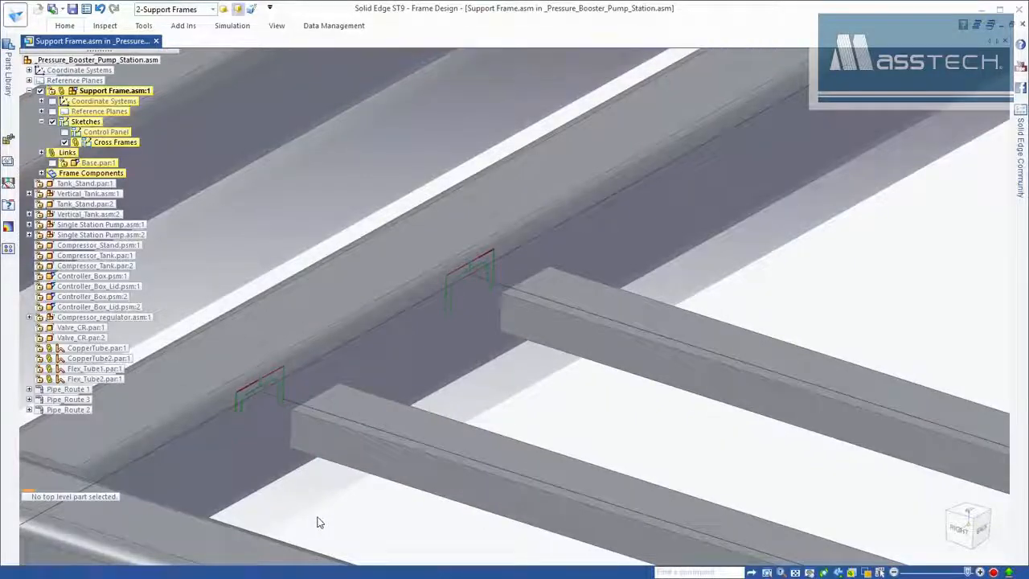
{"action": "scroll", "coordinate": [319, 522], "scroll_direction": "down", "scroll_amount": 3}
{"action": "scroll", "coordinate": [320, 523], "scroll_direction": "down", "scroll_amount": 6}
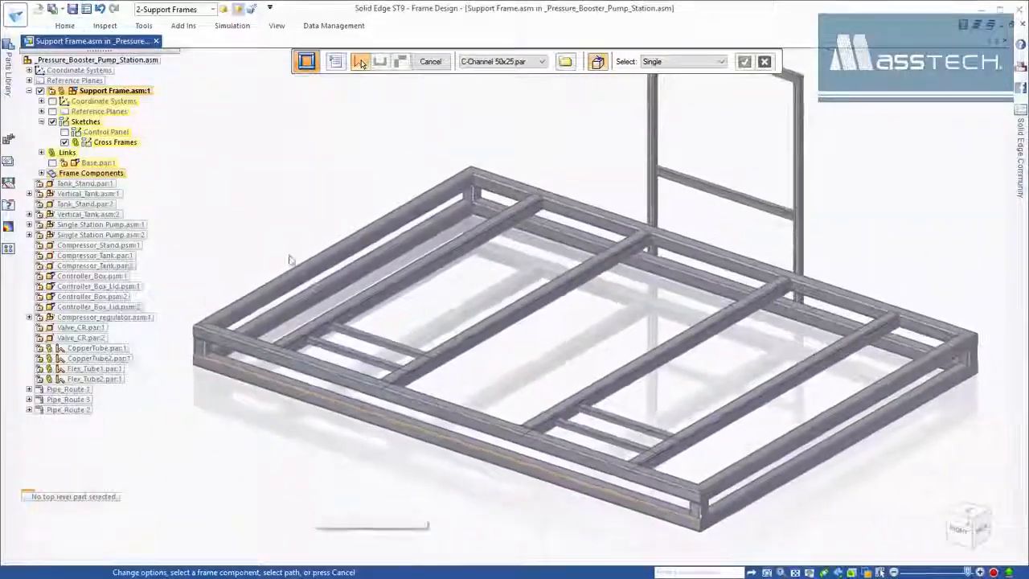
{"action": "right_click", "coordinate": [302, 143]}
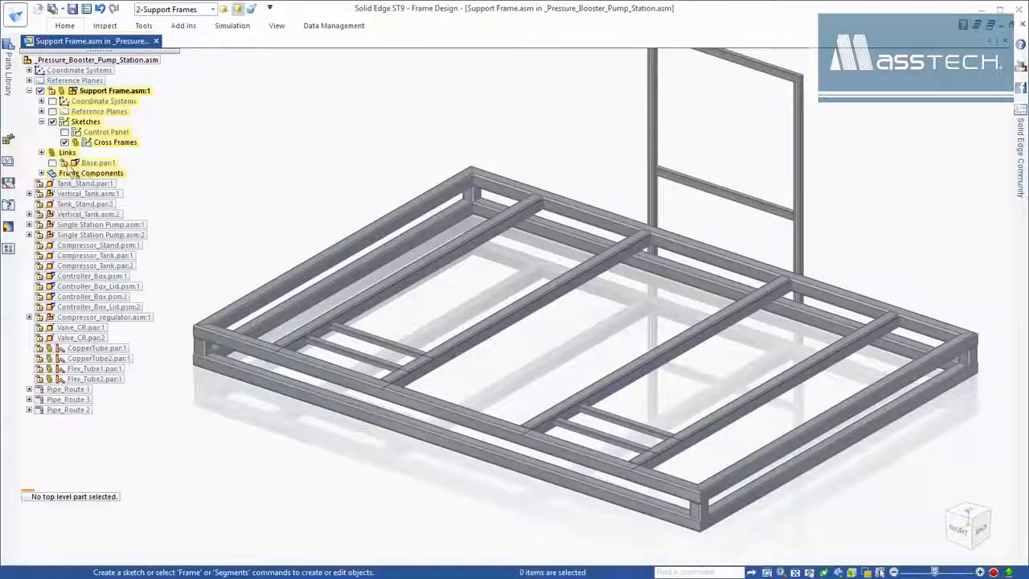
Show Base.par and create SquareTubing 50x50x4 frame members along the edges of its two tank stand blocks, leaving out their bottom edges
{"action": "left_click", "coordinate": [52, 162]}
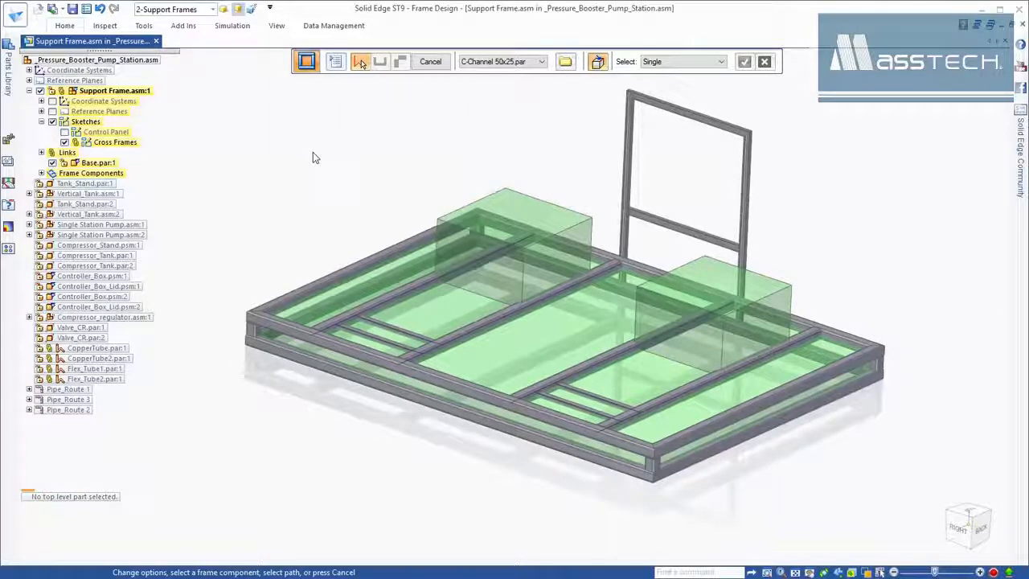
{"action": "key", "text": "ctrl+k"}
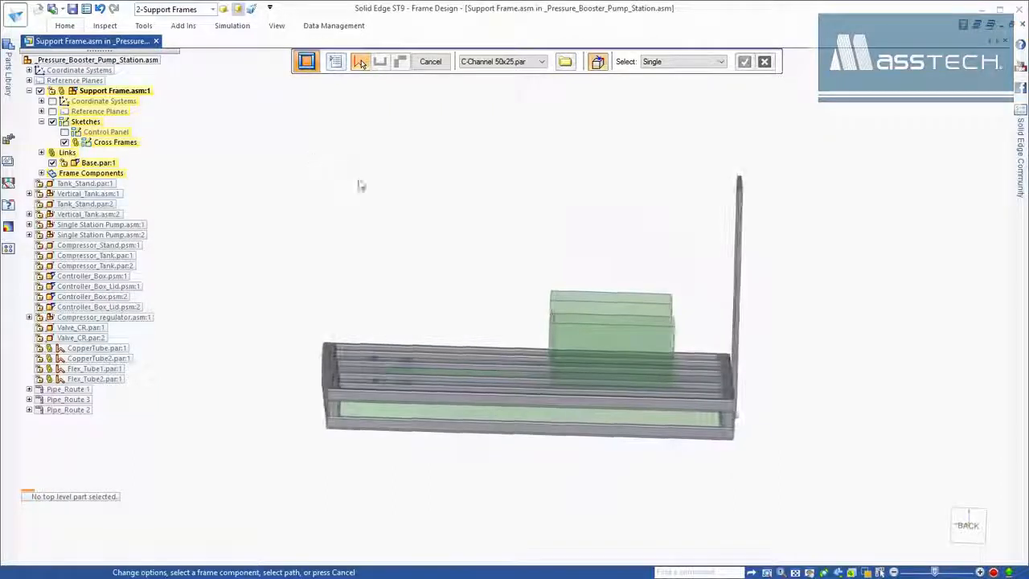
{"action": "left_click_drag", "start_coordinate": [529, 230], "coordinate": [705, 460]}
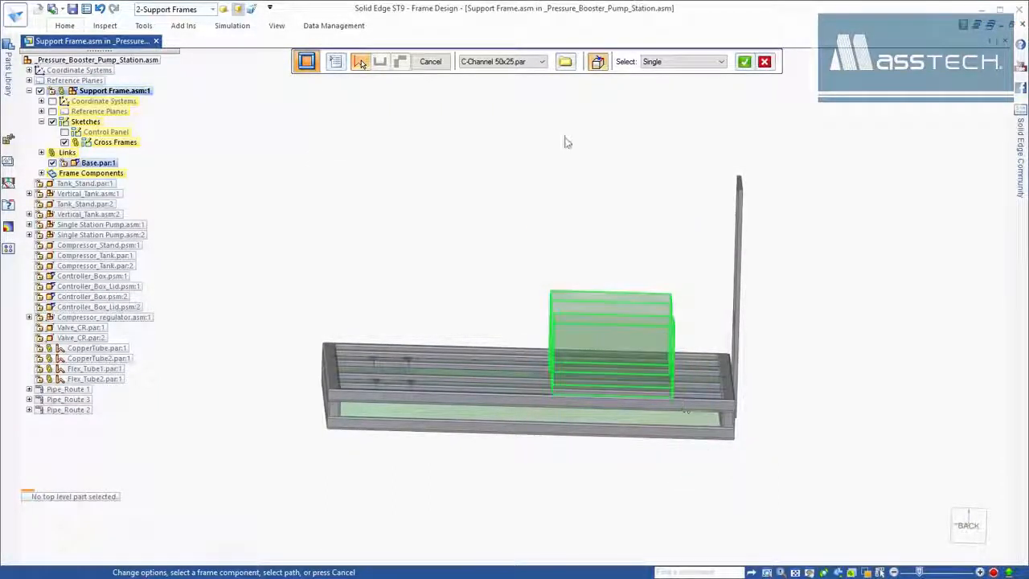
{"action": "left_click", "coordinate": [542, 63]}
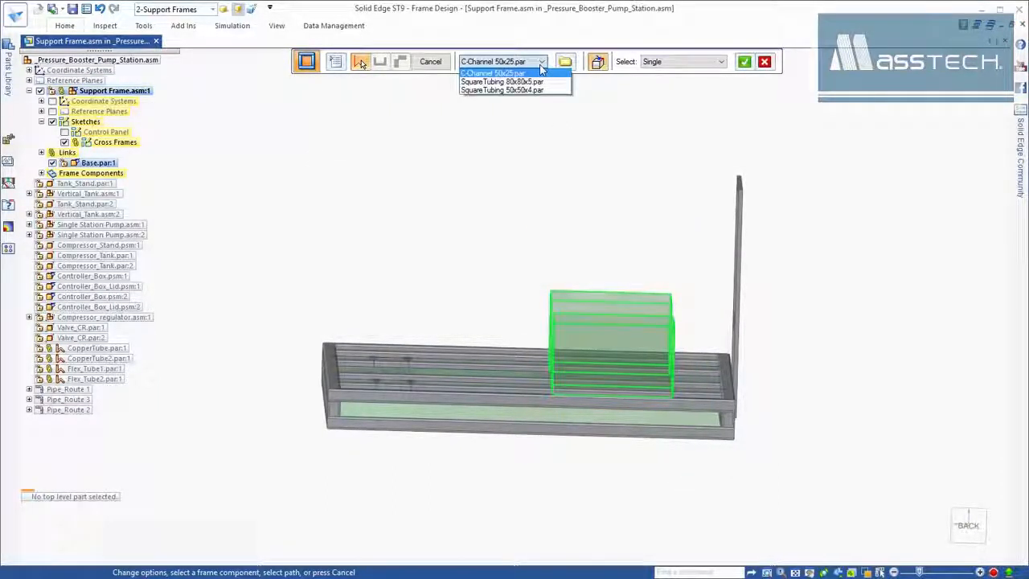
{"action": "left_click", "coordinate": [540, 89]}
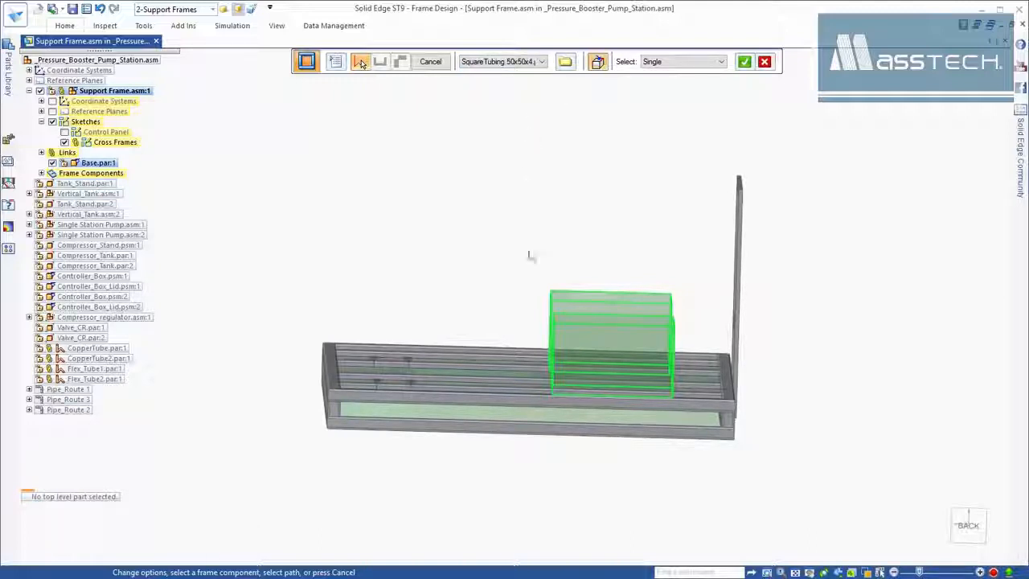
{"action": "mouse_move", "coordinate": [612, 357]}
{"action": "middle_mouse_down"}
{"action": "mouse_move", "coordinate": [612, 339]}
{"action": "mouse_move", "coordinate": [624, 352]}
{"action": "middle_mouse_up"}
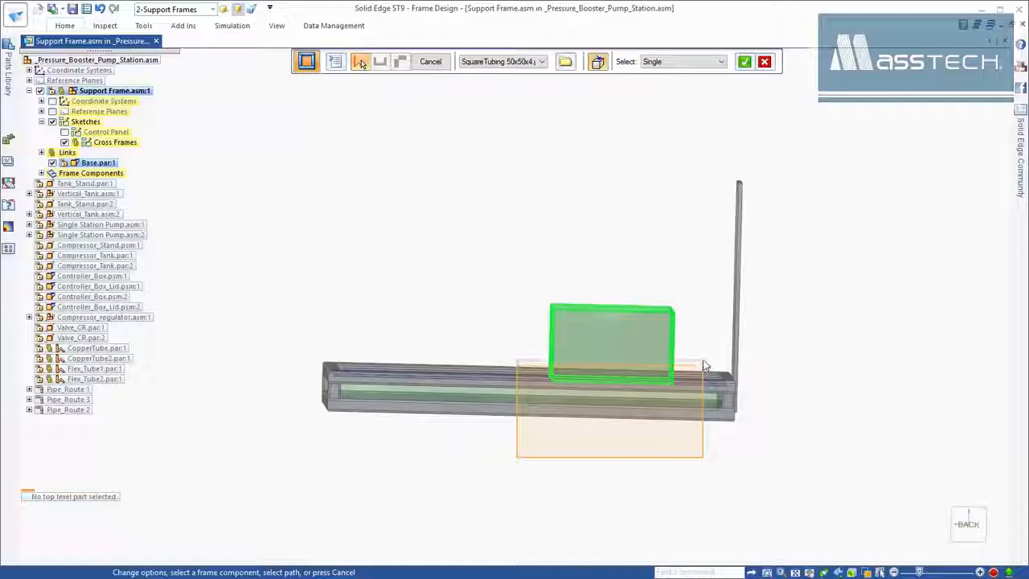
{"action": "key", "text": "ctrl+i"}
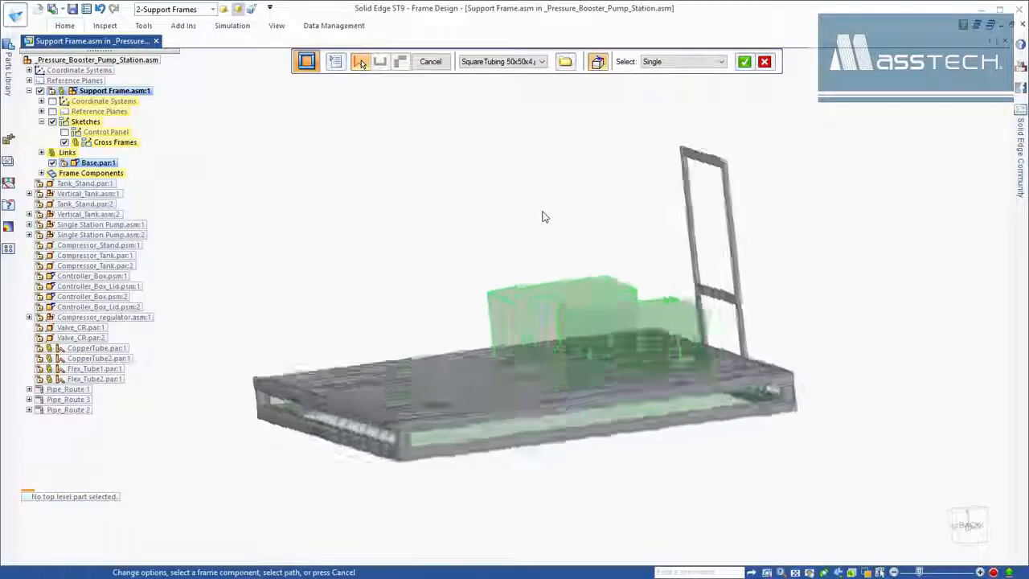
{"action": "key", "text": "Escape"}
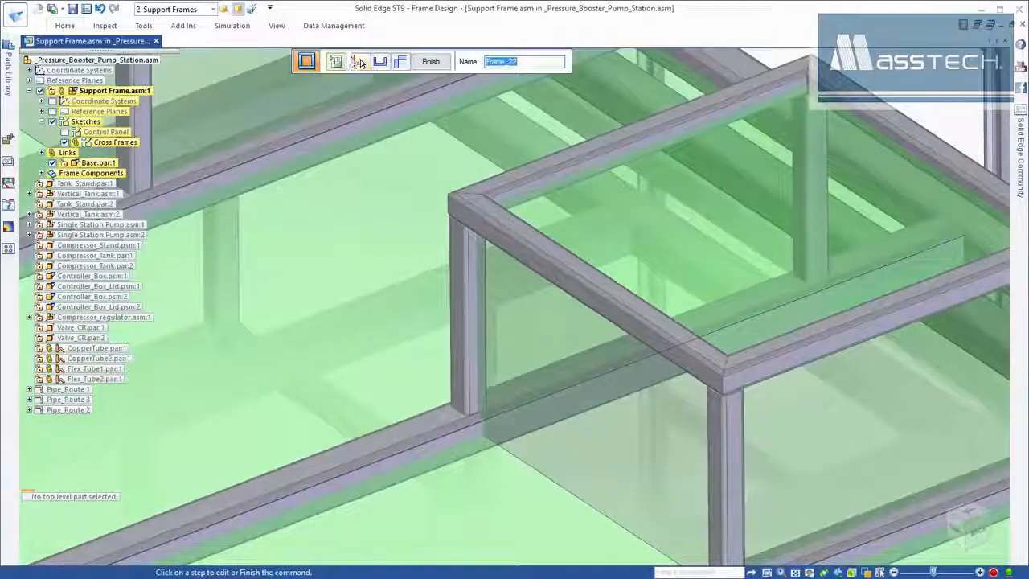
Try the butt corner treatment on the tank stand frames and restore their mitred corners
{"action": "left_click", "coordinate": [359, 61]}
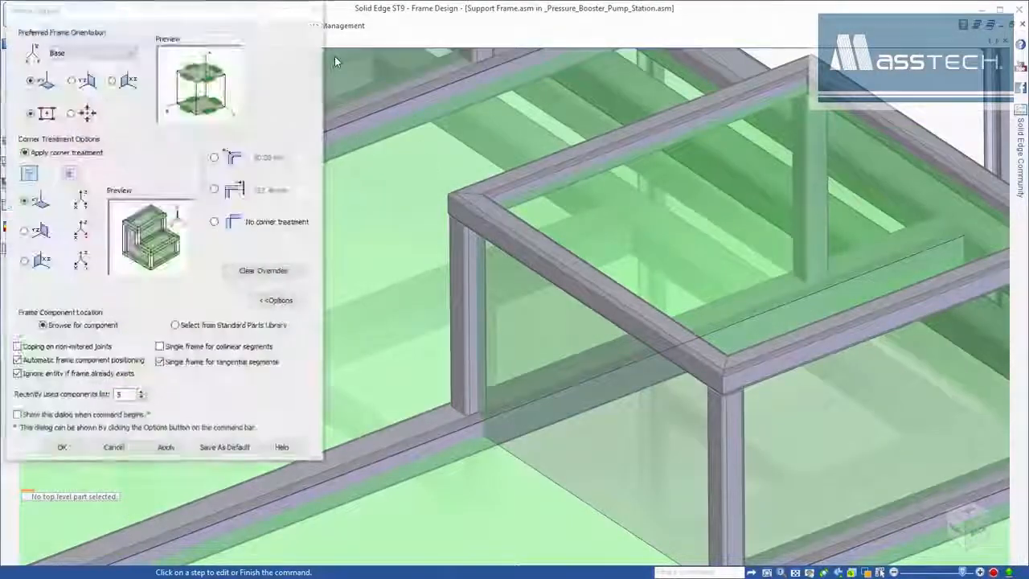
{"action": "left_click", "coordinate": [70, 173]}
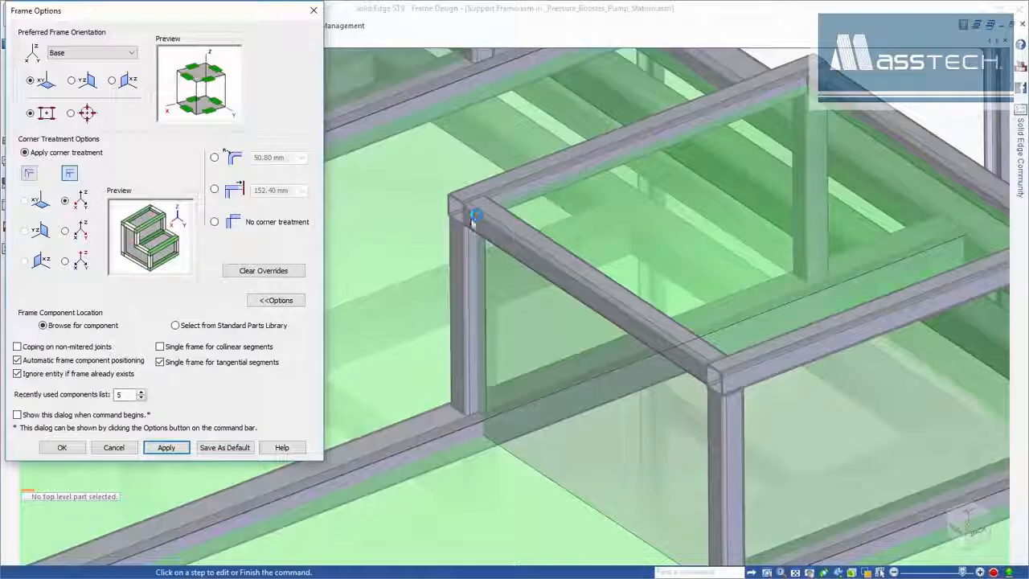
{"action": "left_click", "coordinate": [29, 173]}
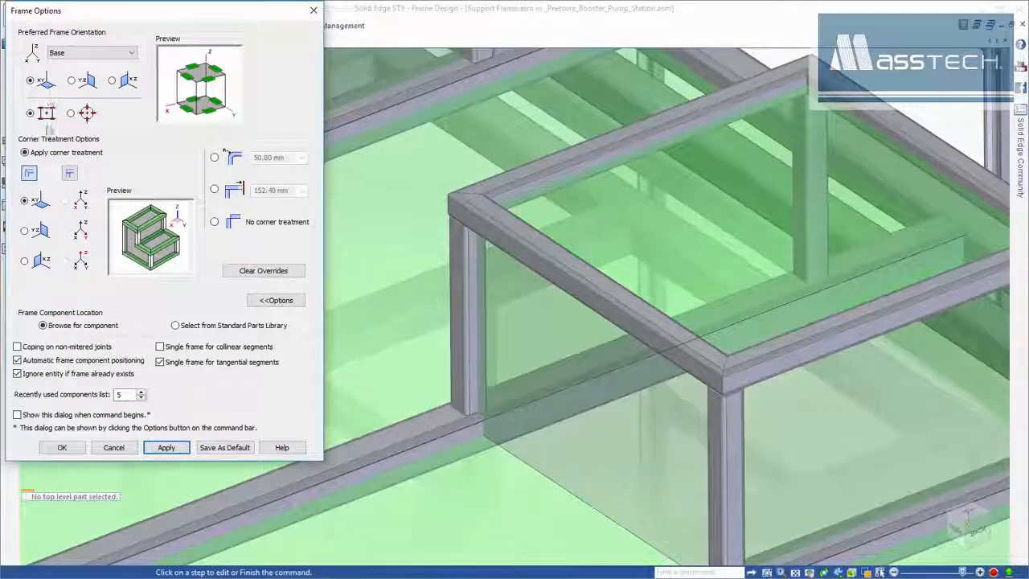
{"action": "left_click", "coordinate": [72, 450]}
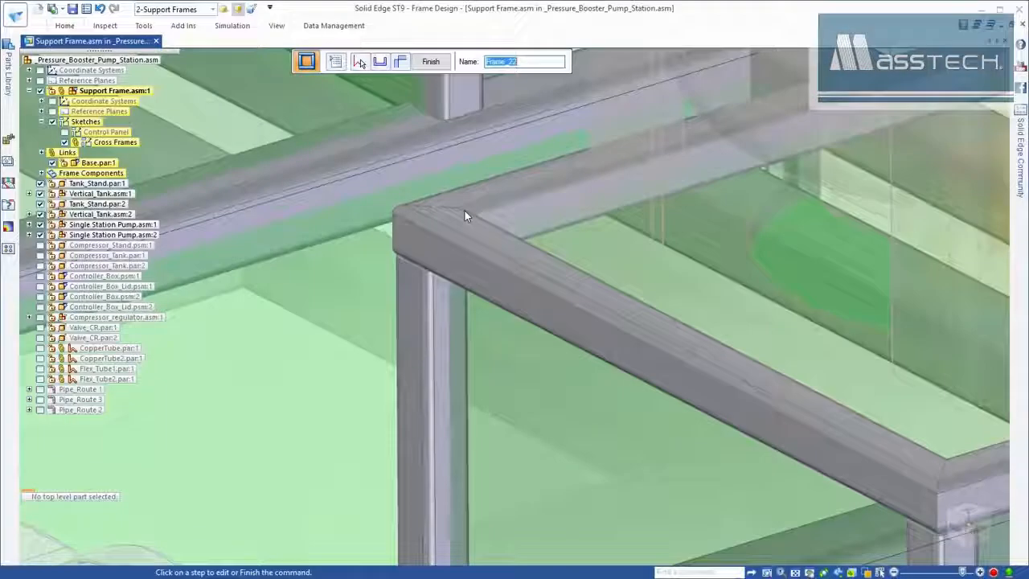
Redefine the cross-section origin of the tank stands' upper members at the middle keypoint of their top side, and finish the frame
{"action": "scroll", "coordinate": [457, 208], "scroll_direction": "down", "scroll_amount": 3}
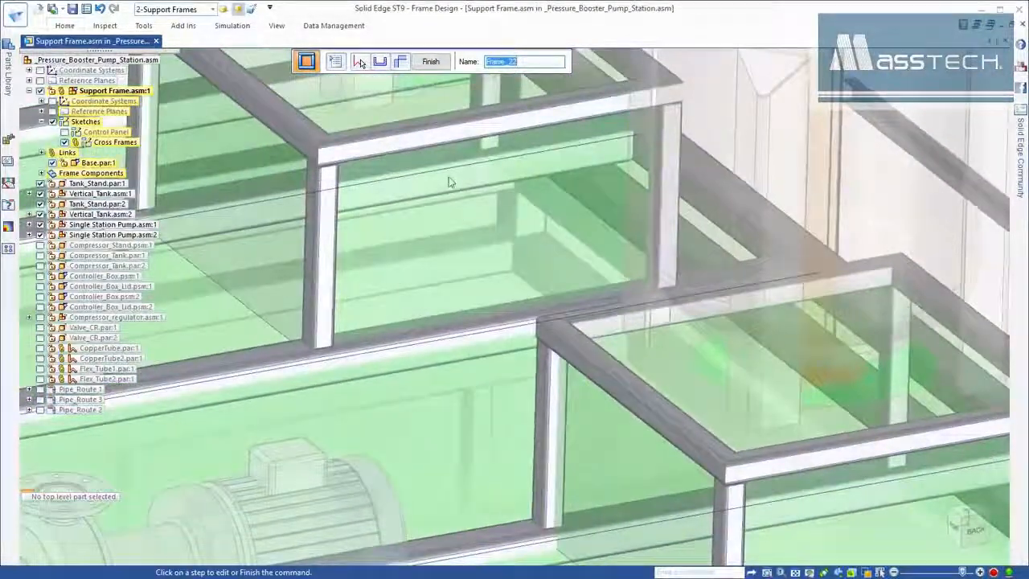
{"action": "left_click", "coordinate": [359, 63]}
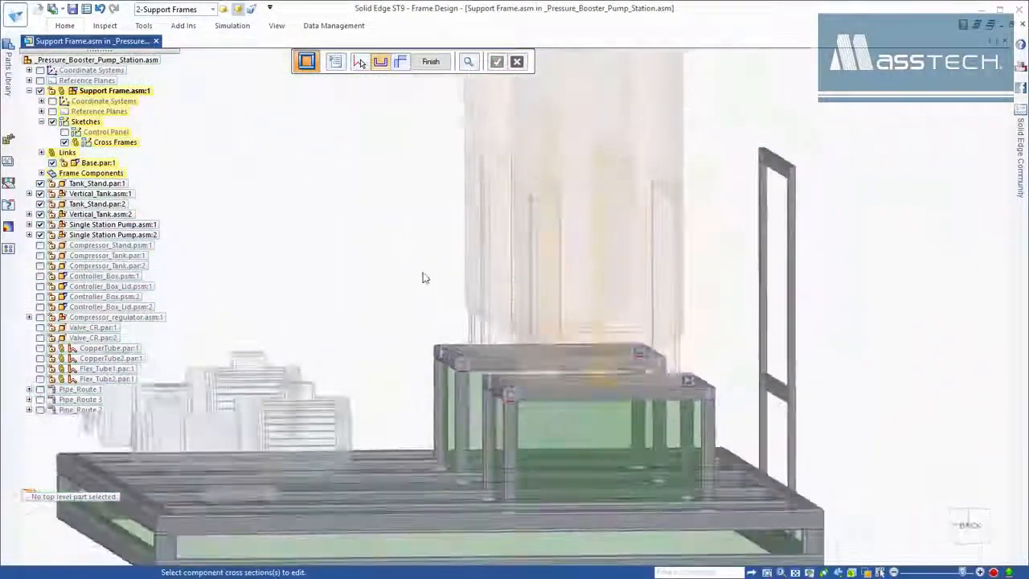
{"action": "left_click_drag", "start_coordinate": [420, 290], "coordinate": [724, 425]}
{"action": "scroll", "coordinate": [493, 406], "scroll_direction": "up", "scroll_amount": 5}
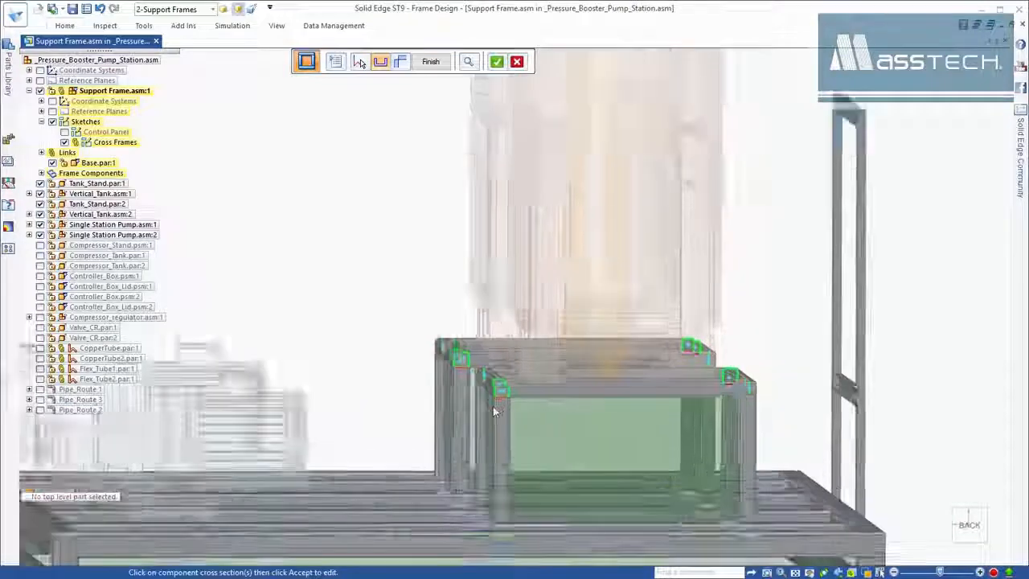
{"action": "right_click", "coordinate": [468, 355]}
{"action": "scroll", "coordinate": [468, 357], "scroll_direction": "up", "scroll_amount": 3}
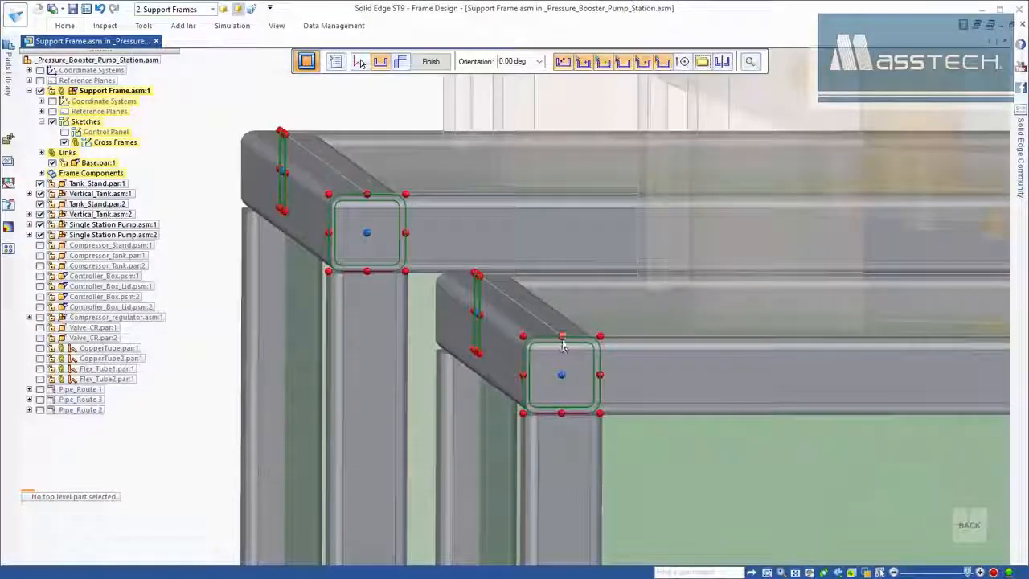
{"action": "left_click", "coordinate": [562, 337]}
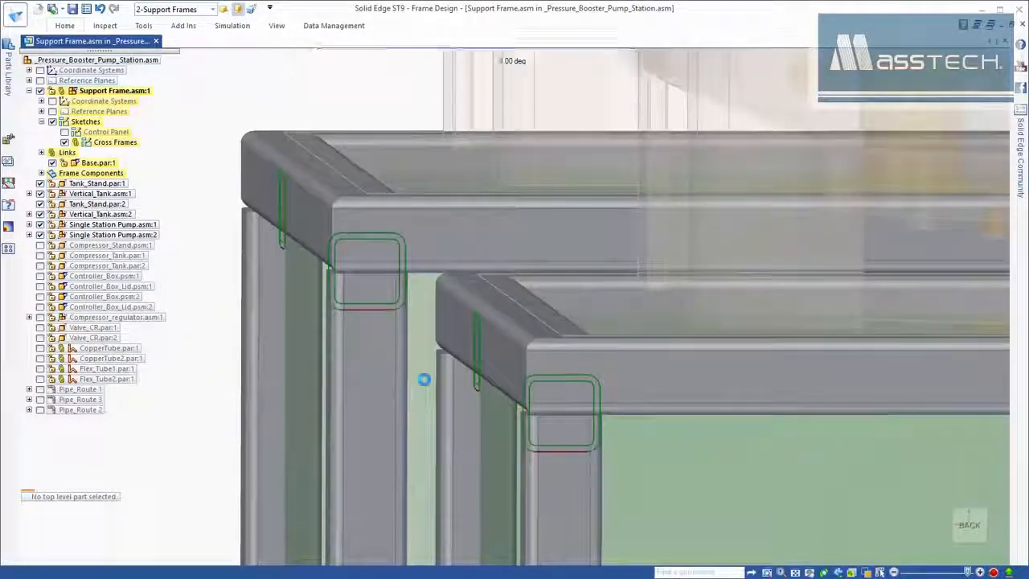
{"action": "scroll", "coordinate": [573, 366], "scroll_direction": "down", "scroll_amount": 8}
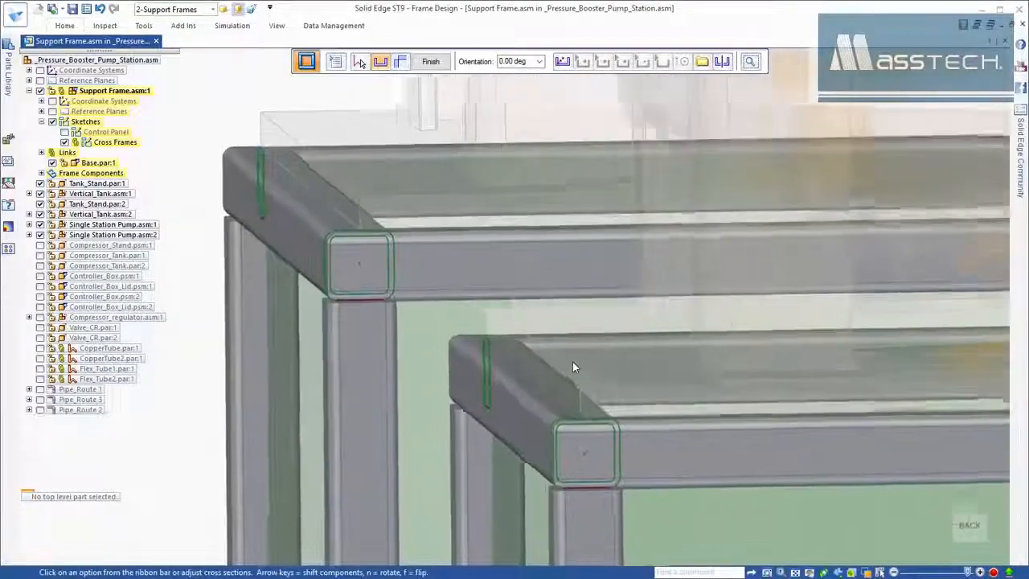
{"action": "scroll", "coordinate": [574, 366], "scroll_direction": "down", "scroll_amount": 6}
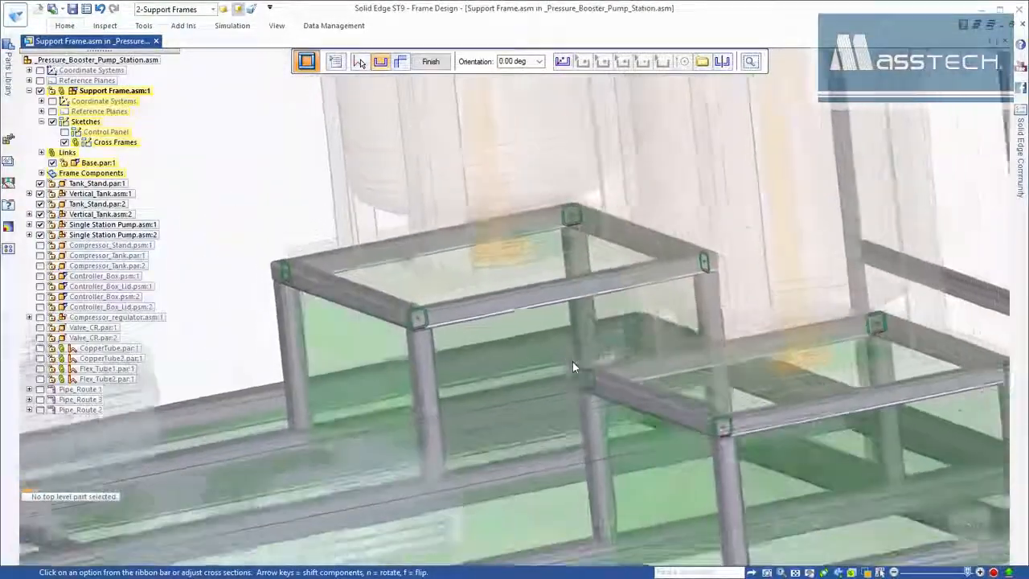
{"action": "scroll", "coordinate": [572, 367], "scroll_direction": "down", "scroll_amount": 3}
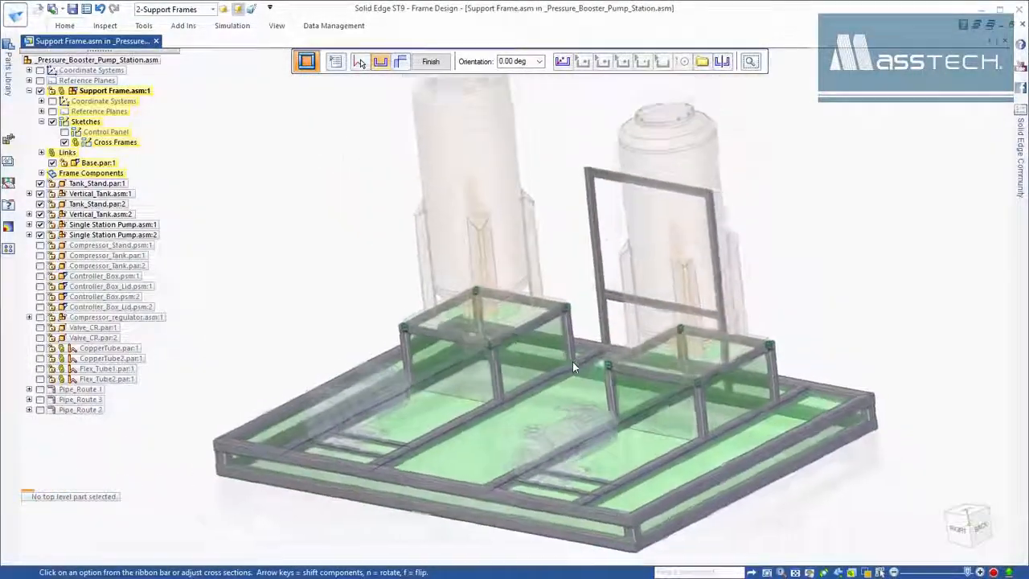
{"action": "right_click", "coordinate": [351, 255]}
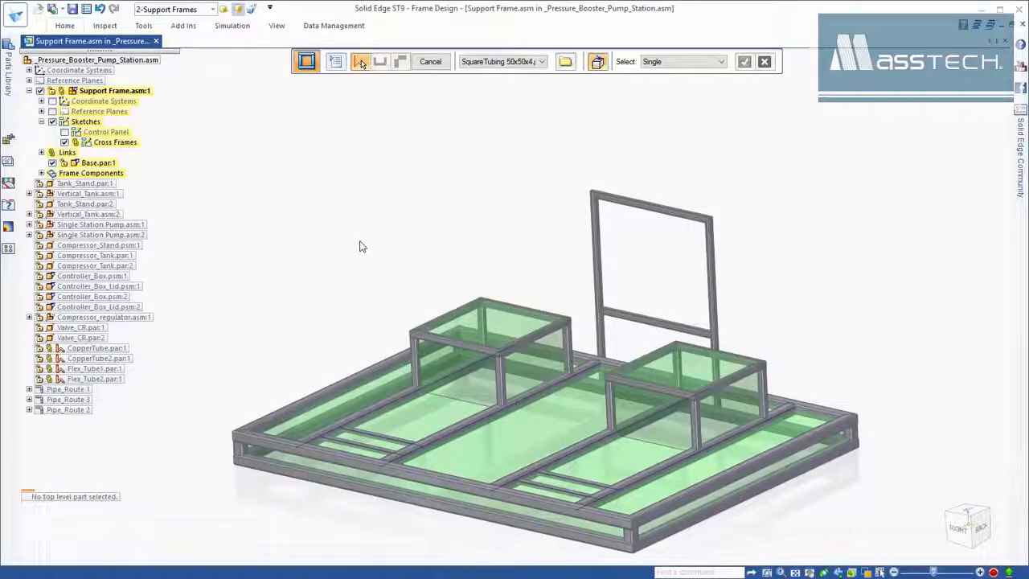
Hide Base.par and the Cross Frames sketch, show Control Panel, and create C-Channel 50x25.par members along the diagonal lines of the Control Panel sketch
{"action": "left_click", "coordinate": [52, 163]}
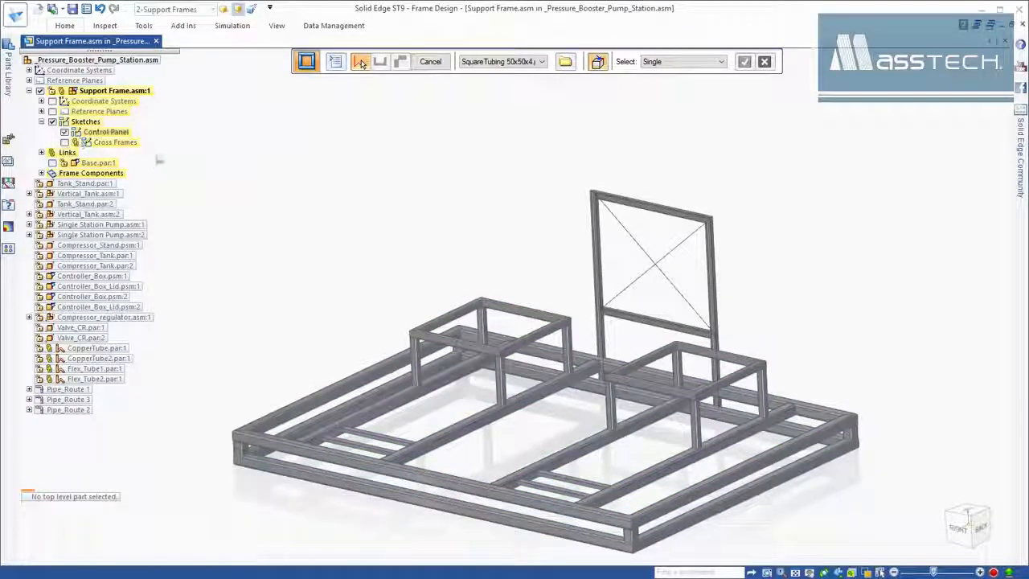
{"action": "scroll", "coordinate": [688, 201], "scroll_direction": "up", "scroll_amount": 5}
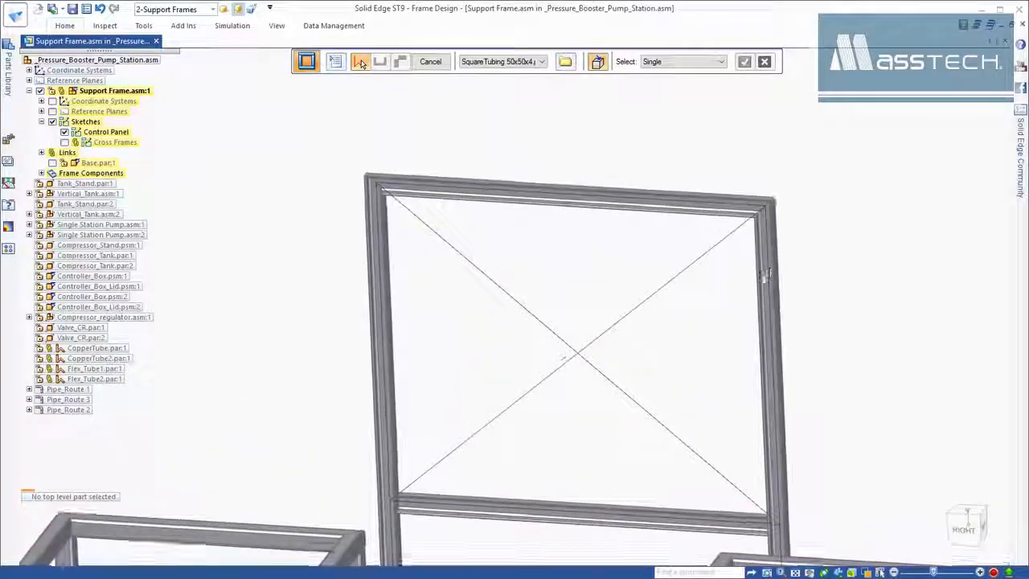
{"action": "scroll", "coordinate": [764, 277], "scroll_direction": "up", "scroll_amount": 5}
{"action": "scroll", "coordinate": [765, 280], "scroll_direction": "up", "scroll_amount": 1}
{"action": "left_click", "coordinate": [554, 328]}
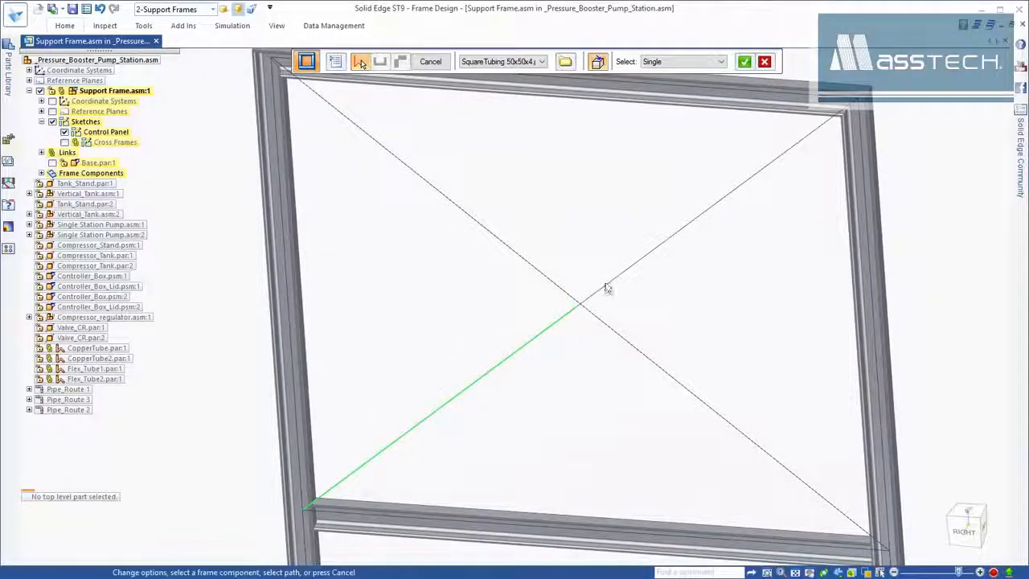
{"action": "left_click", "coordinate": [552, 286]}
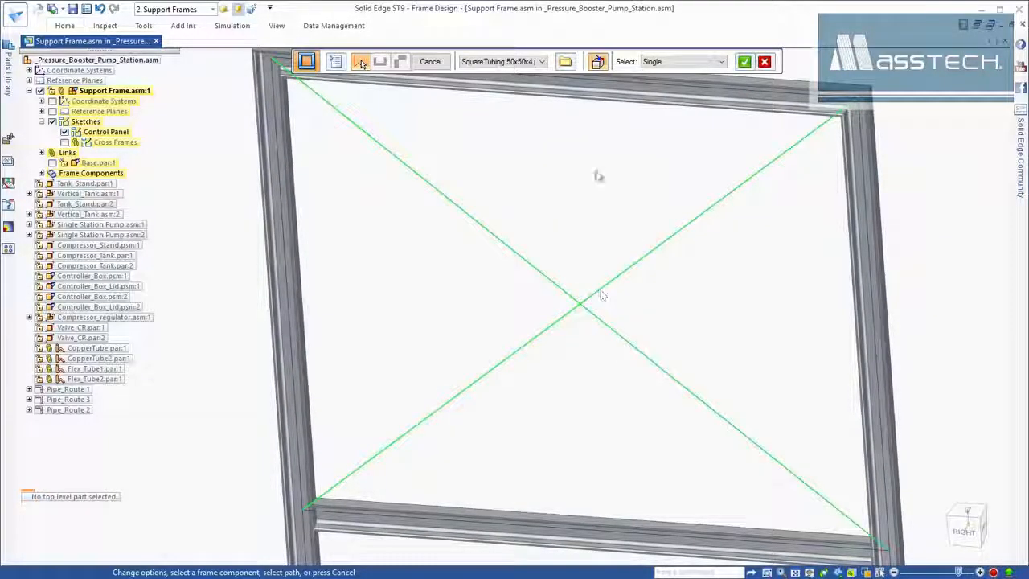
{"action": "left_click", "coordinate": [542, 61]}
{"action": "left_click", "coordinate": [495, 81]}
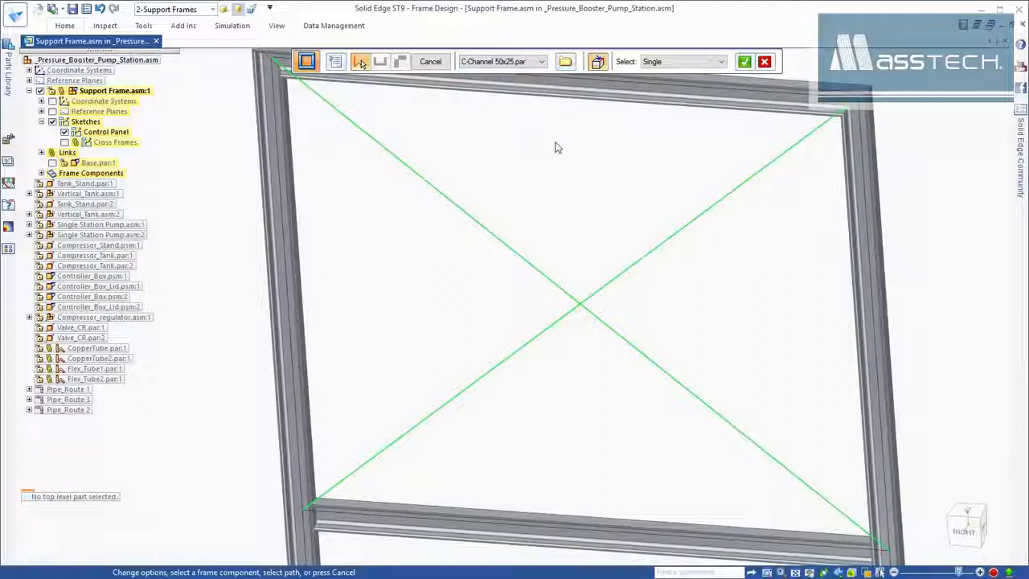
{"action": "right_click", "coordinate": [555, 165]}
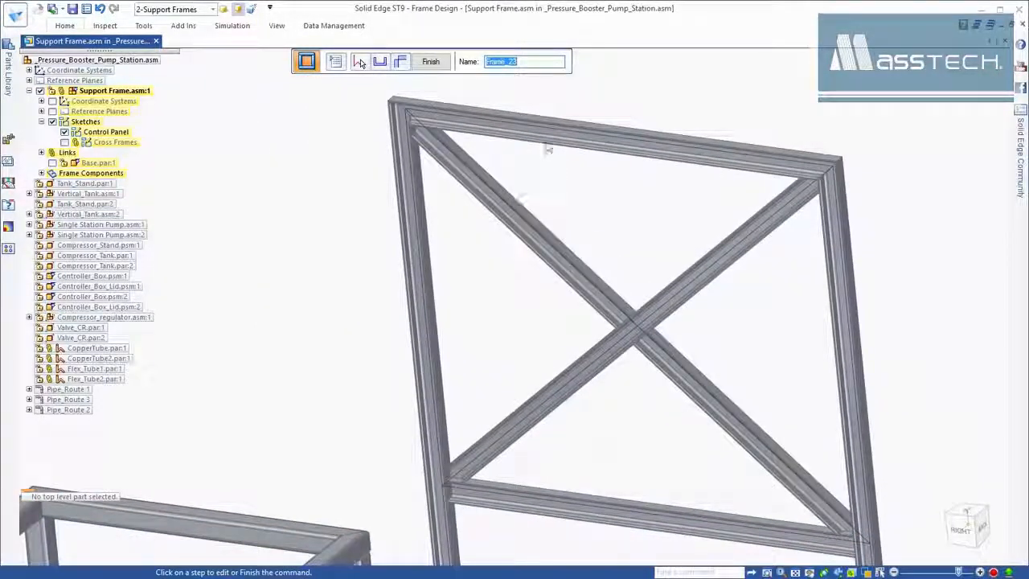
Open the corner treatment of the joint where the control panel's diagonal C-channels cross
{"action": "left_click", "coordinate": [400, 62]}
{"action": "left_click", "coordinate": [636, 327]}
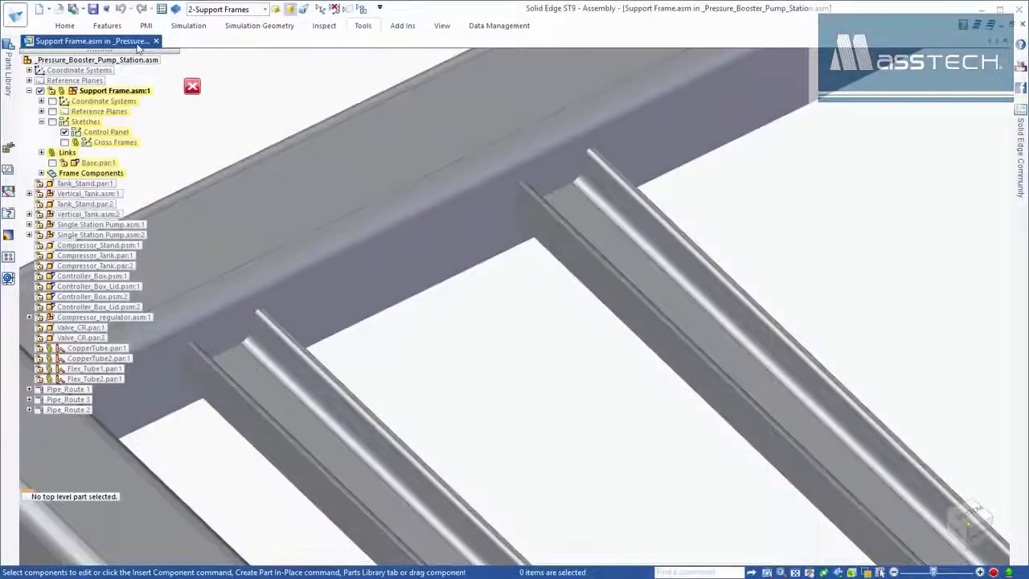
Start a fillet weld with the faces of two adjacent C-channels as its base set, using a 5 mm base thickness
{"action": "left_click", "coordinate": [107, 25]}
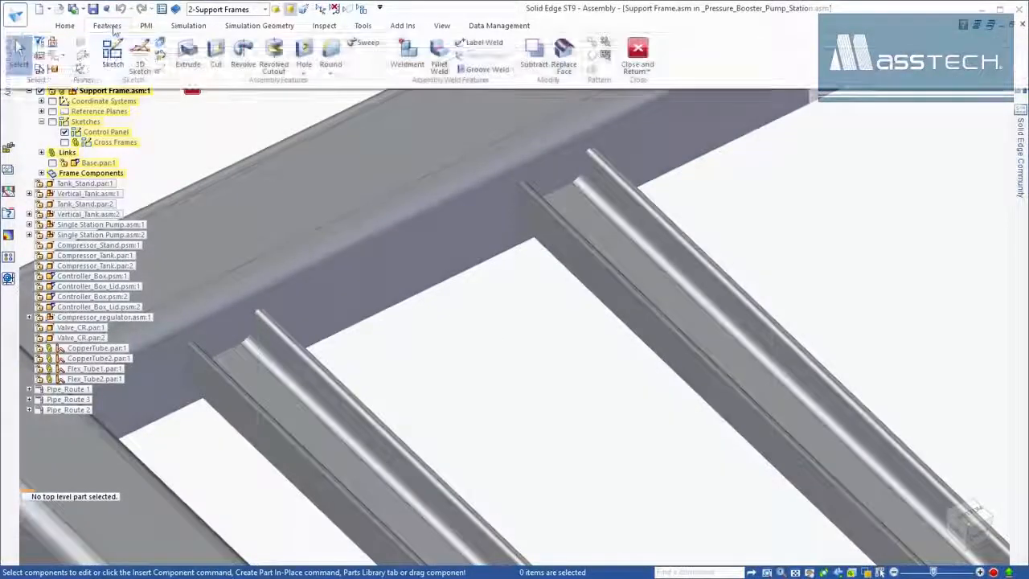
{"action": "left_click", "coordinate": [440, 68]}
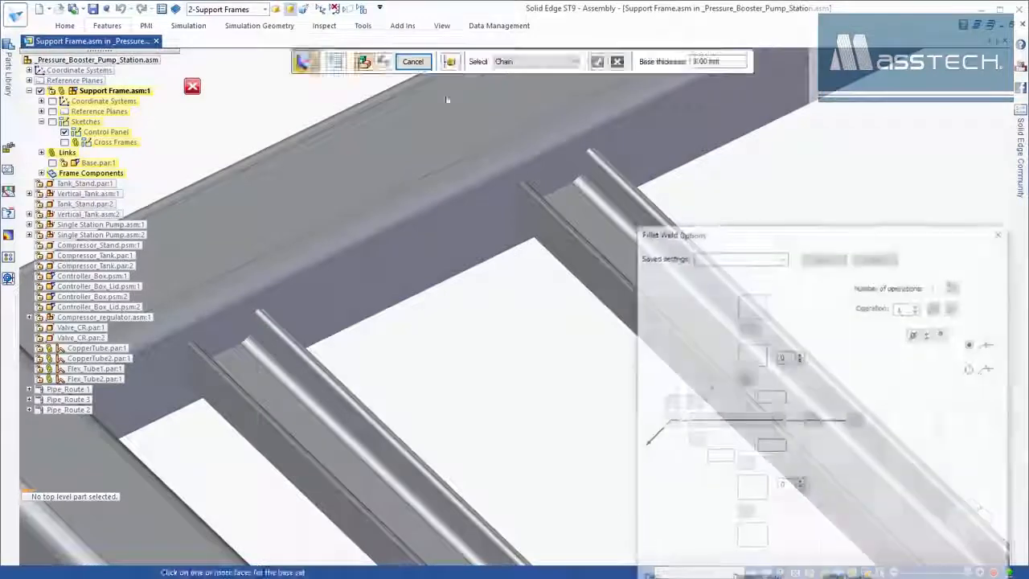
{"action": "left_click_drag", "start_coordinate": [836, 229], "coordinate": [386, 61]}
{"action": "left_click", "coordinate": [361, 491]}
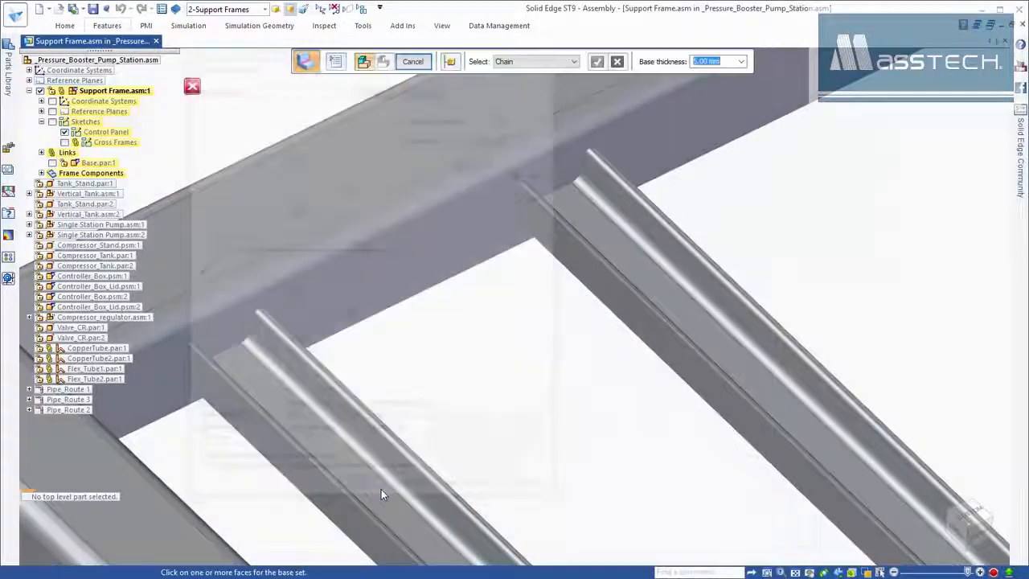
{"action": "left_click", "coordinate": [274, 420]}
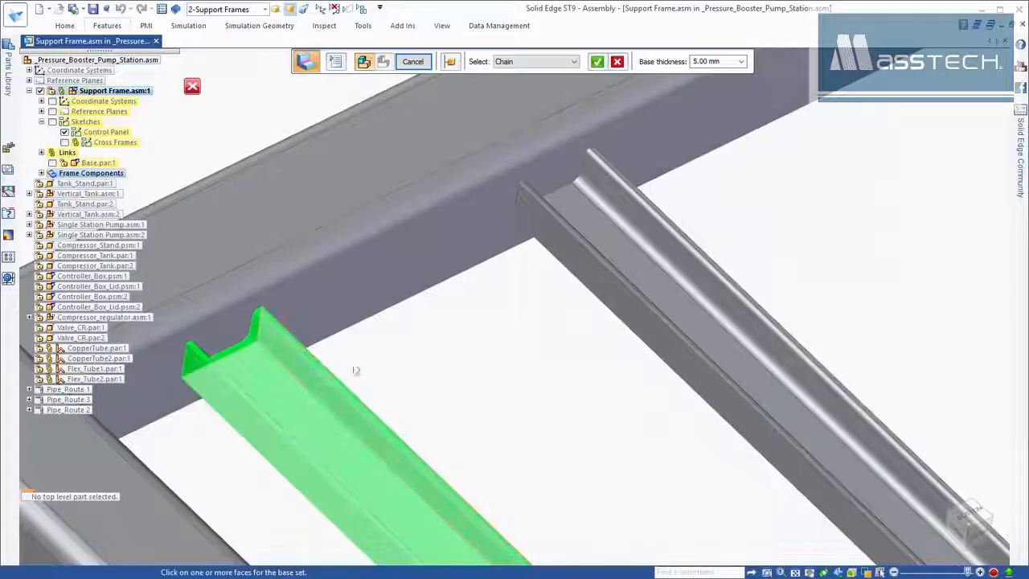
{"action": "left_click", "coordinate": [621, 298]}
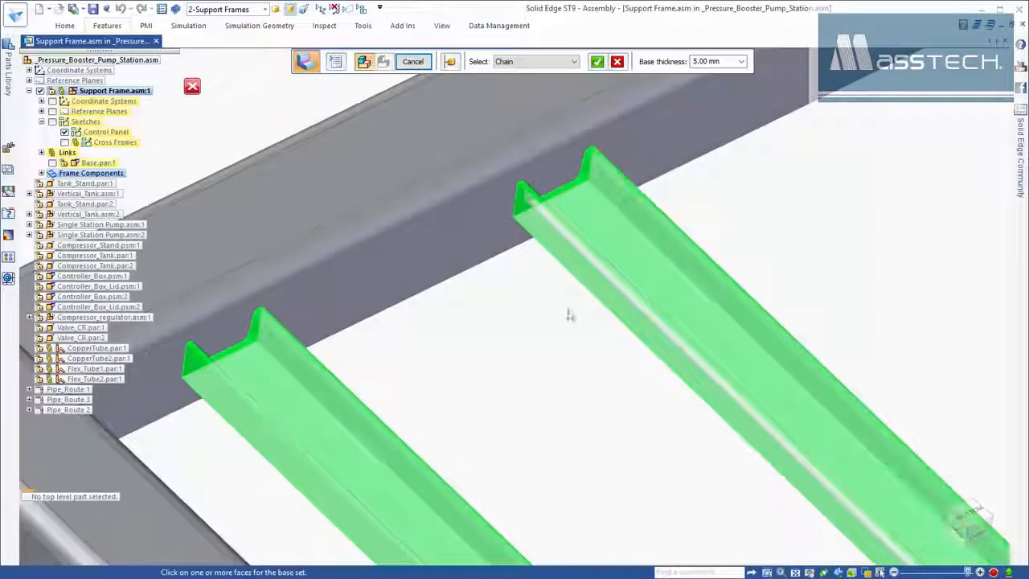
{"action": "right_click", "coordinate": [532, 224]}
Choose the side face of the square tube that the two C-channels butt against as the weld's target, and finish the fillet weld
{"action": "left_click", "coordinate": [521, 64]}
{"action": "left_click", "coordinate": [523, 82]}
{"action": "left_click", "coordinate": [431, 257]}
{"action": "right_click", "coordinate": [547, 377]}
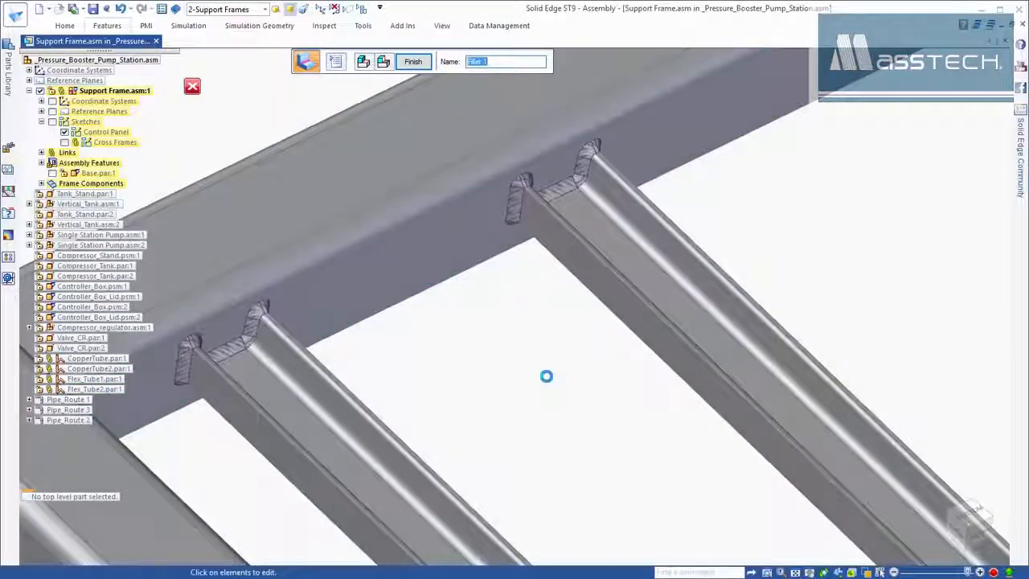
{"action": "right_click", "coordinate": [547, 376]}
{"action": "key", "text": "Escape"}
{"action": "middle_click_drag", "start_coordinate": [556, 356], "coordinate": [557, 356]}
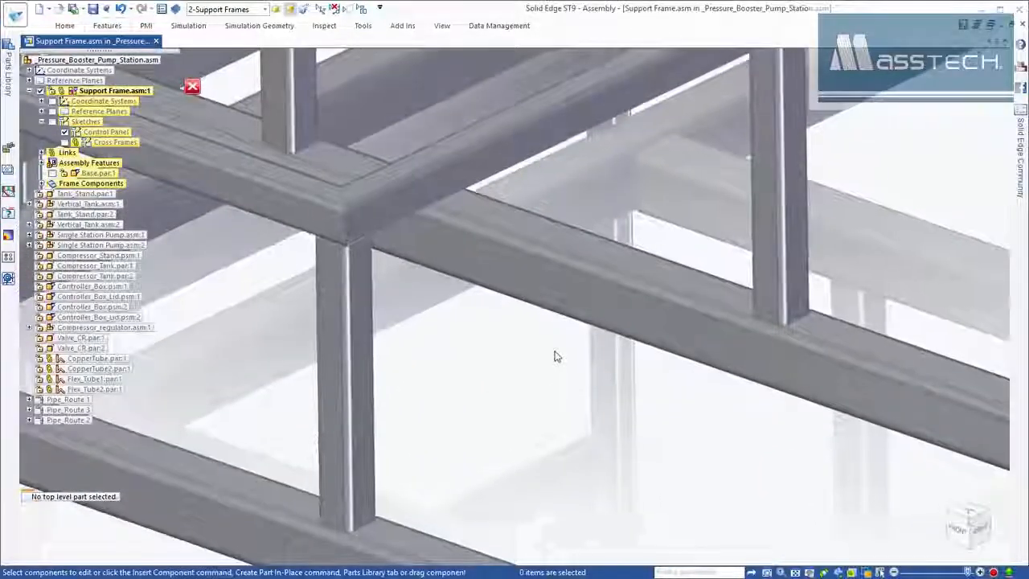
Add a 5 mm fillet label weld with a TYP tail note, saved as Frame Weldment, around the base edges of two tank stand posts
{"action": "left_click", "coordinate": [107, 25]}
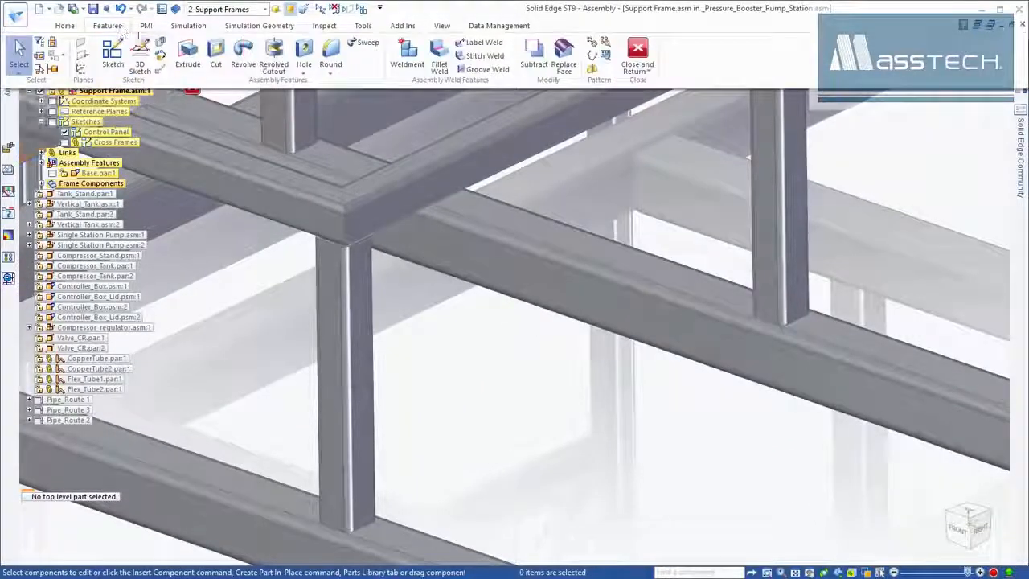
{"action": "left_click", "coordinate": [480, 43]}
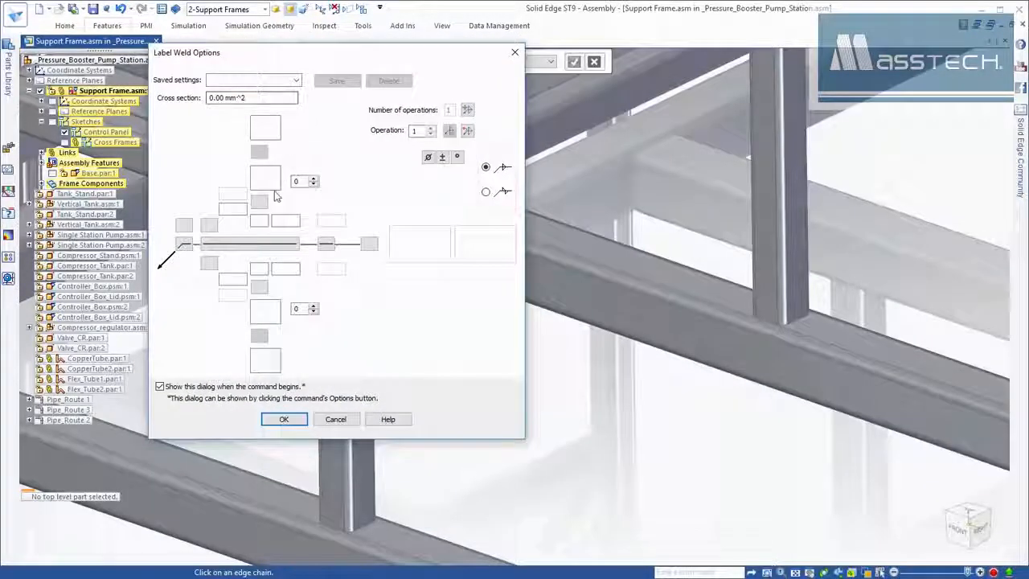
{"action": "left_click", "coordinate": [261, 203]}
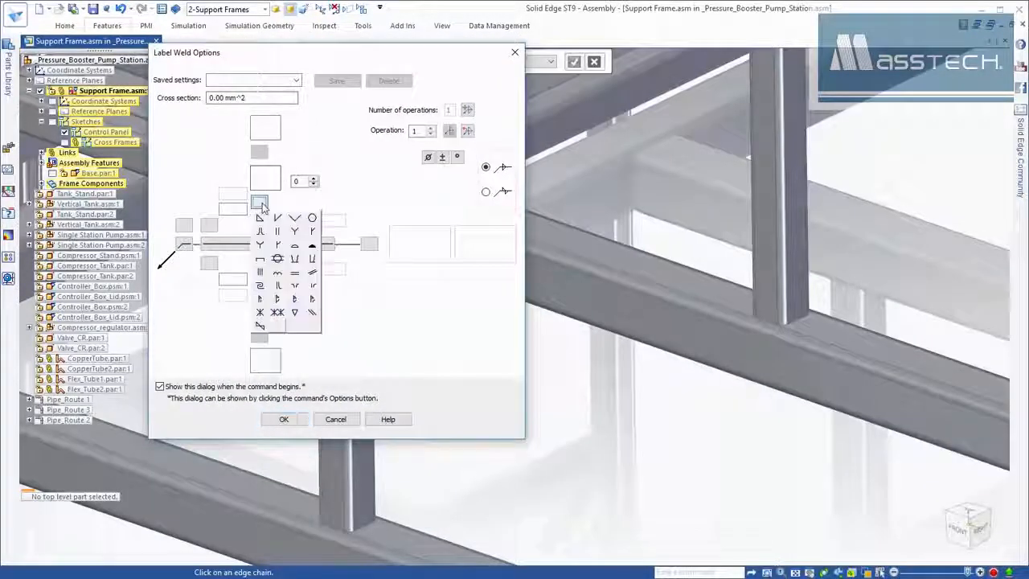
{"action": "left_click", "coordinate": [368, 244]}
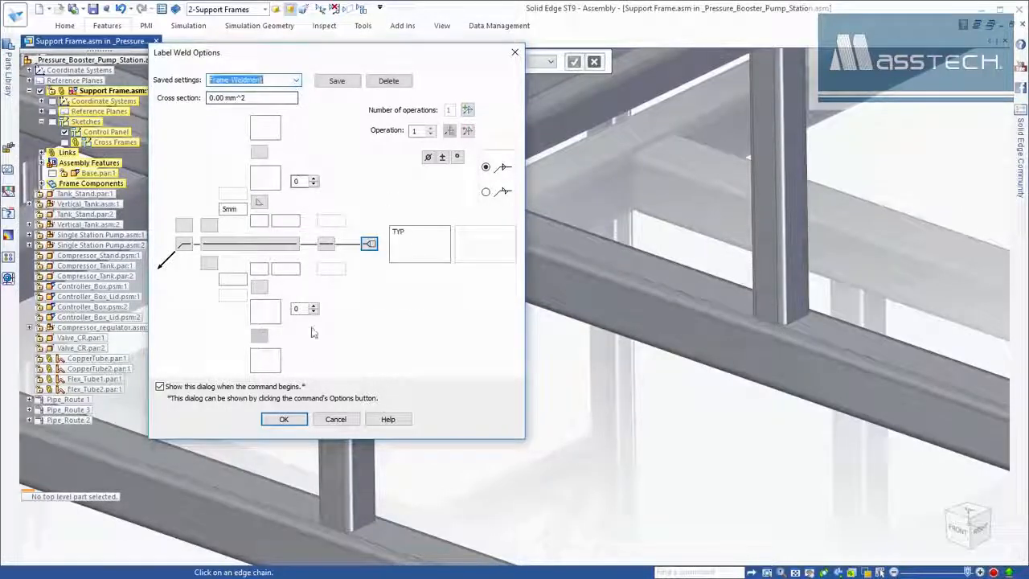
{"action": "left_click", "coordinate": [284, 420]}
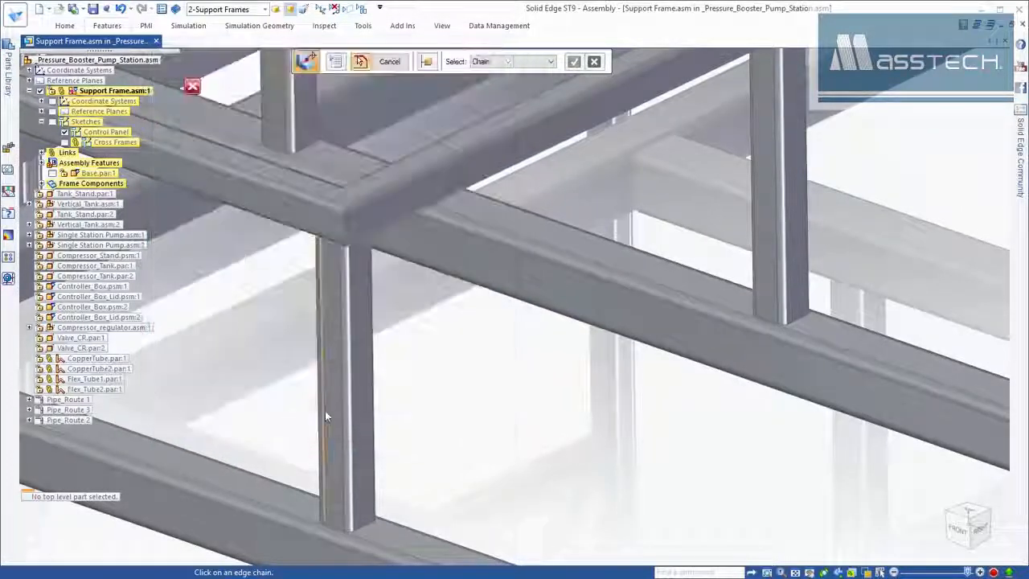
{"action": "left_click", "coordinate": [365, 526]}
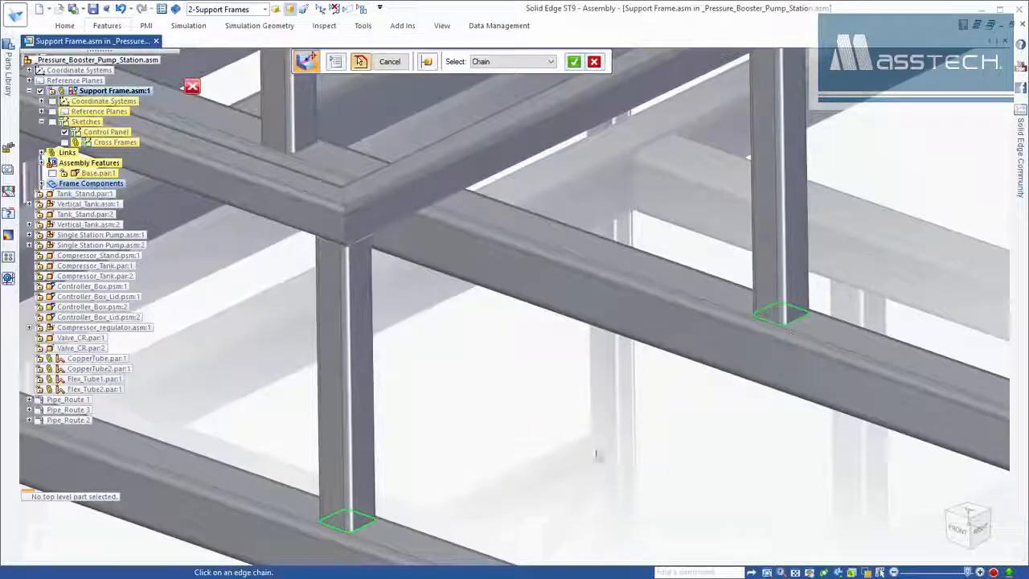
{"action": "right_click", "coordinate": [533, 434]}
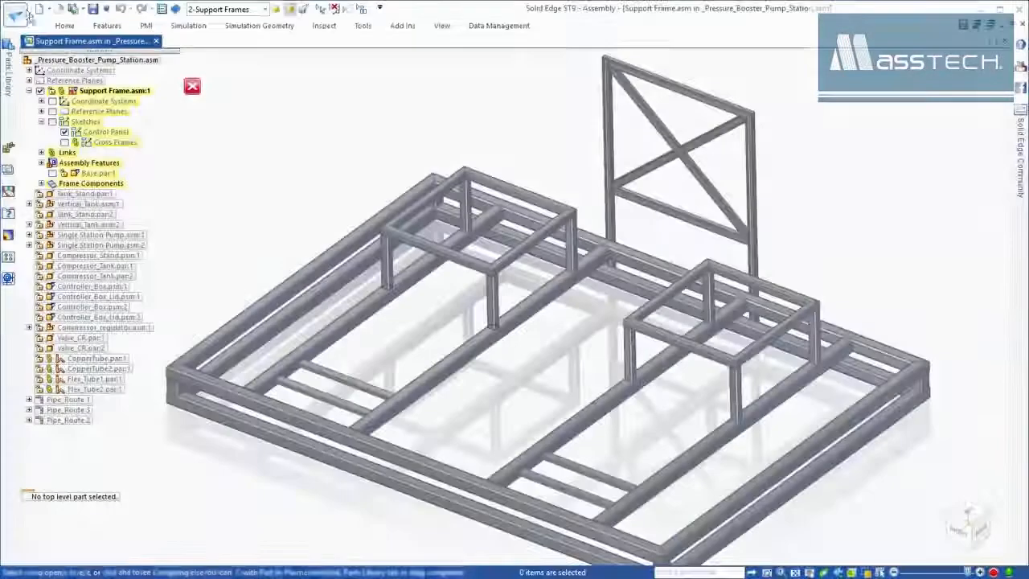
Create a drawing of the support frame and place a ballooned Cut Length parts list in the sheet's upper right area
{"action": "left_click", "coordinate": [16, 14]}
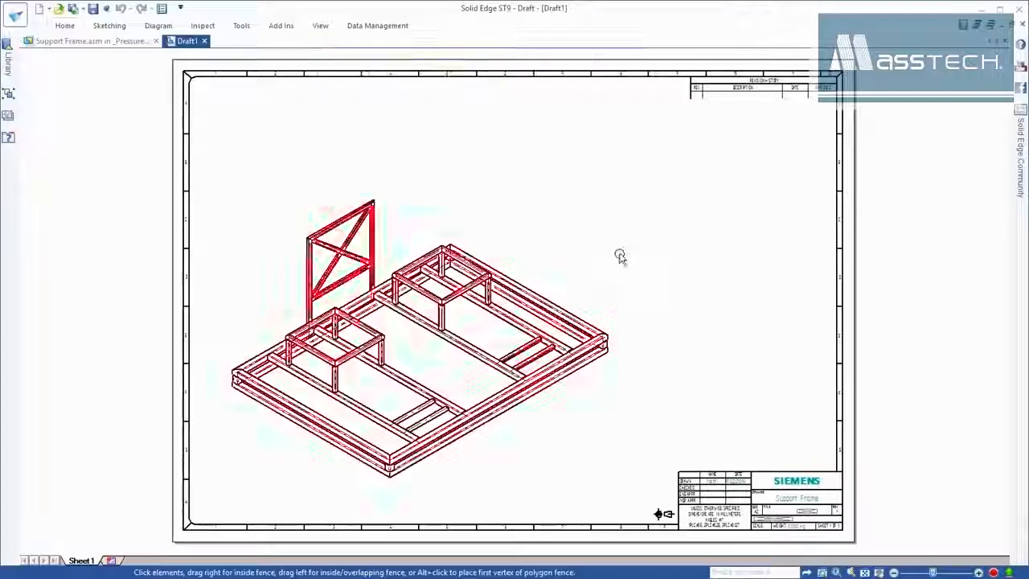
{"action": "left_click", "coordinate": [616, 255]}
{"action": "right_click_drag", "start_coordinate": [616, 255], "coordinate": [619, 215]}
{"action": "left_click", "coordinate": [616, 280]}
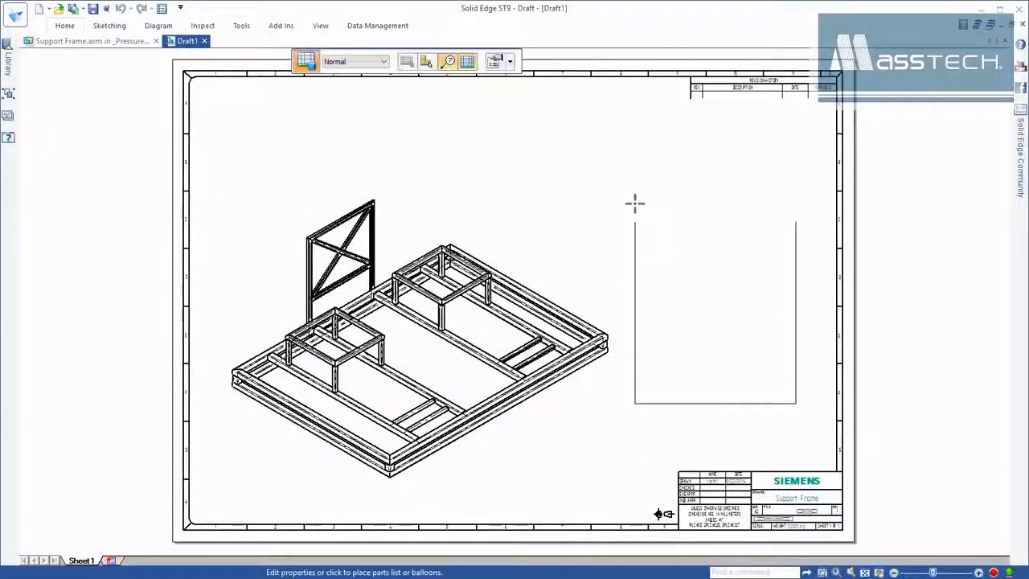
{"action": "left_click", "coordinate": [510, 62]}
{"action": "left_click", "coordinate": [518, 93]}
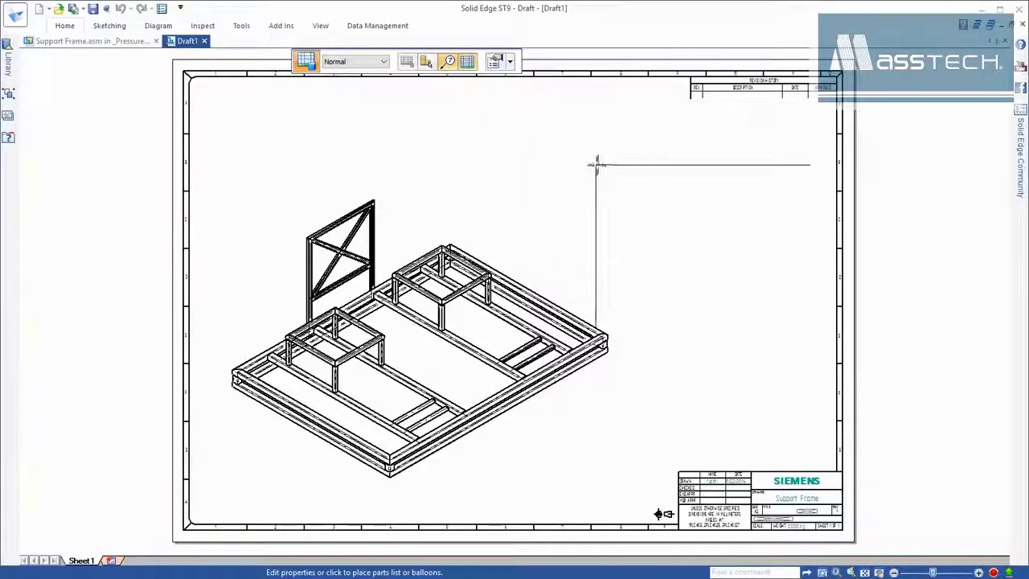
{"action": "left_click", "coordinate": [608, 113]}
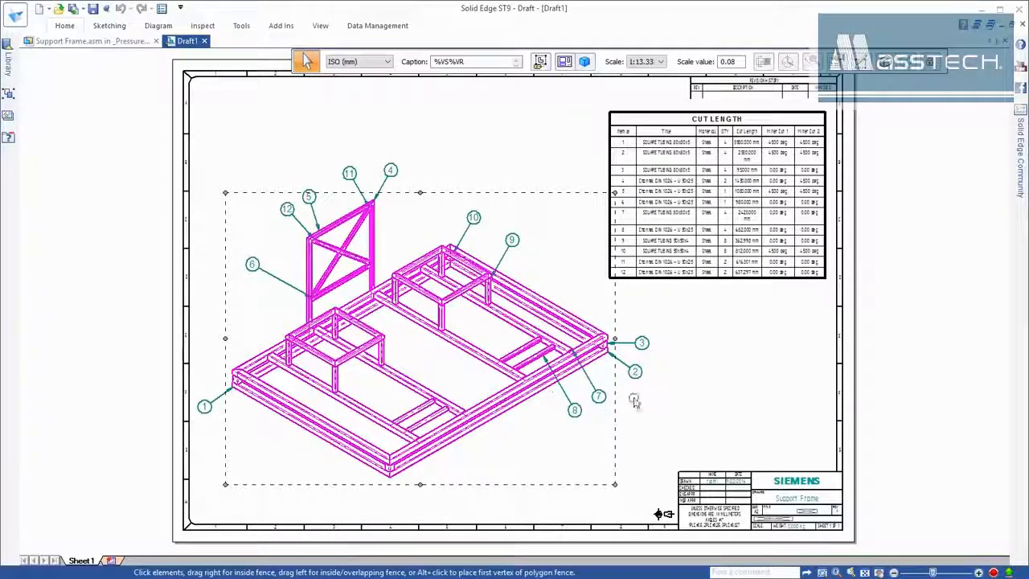
{"action": "key", "text": "Escape"}
Widen the Cut Length column of the parts list so each length fits on one line
{"action": "scroll", "coordinate": [741, 223], "scroll_direction": "up", "scroll_amount": 5}
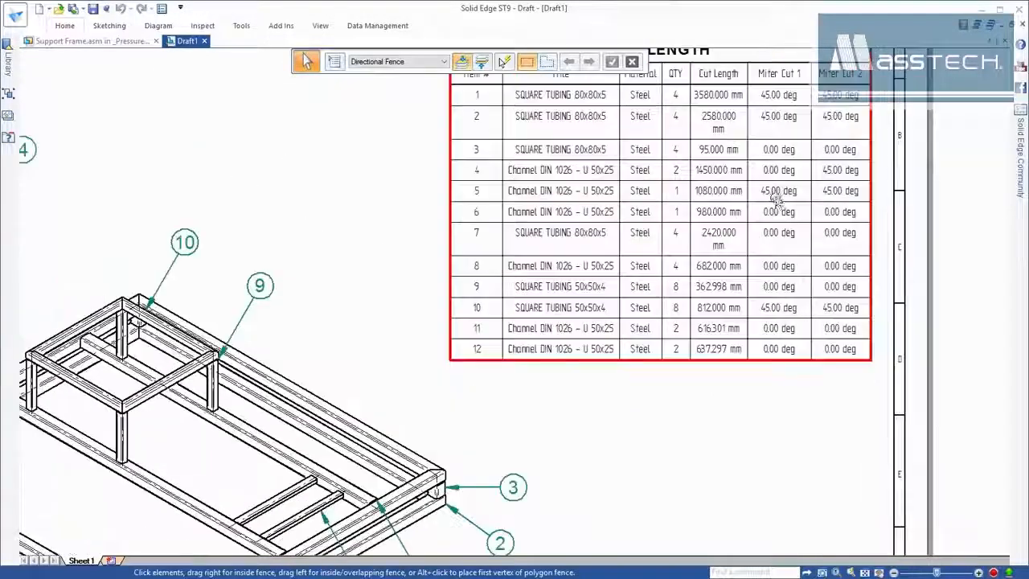
{"action": "double_click", "coordinate": [738, 255]}
{"action": "left_click_drag", "start_coordinate": [740, 246], "coordinate": [757, 246]}
{"action": "left_click", "coordinate": [747, 472]}
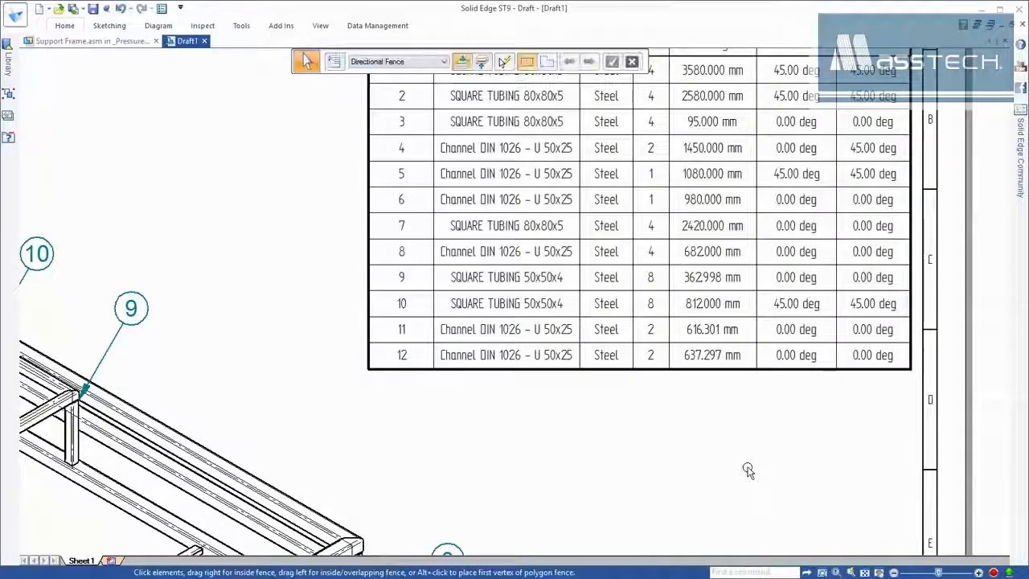
{"action": "scroll", "coordinate": [748, 471], "scroll_direction": "down", "scroll_amount": 2}
{"action": "scroll", "coordinate": [748, 471], "scroll_direction": "down", "scroll_amount": 4}
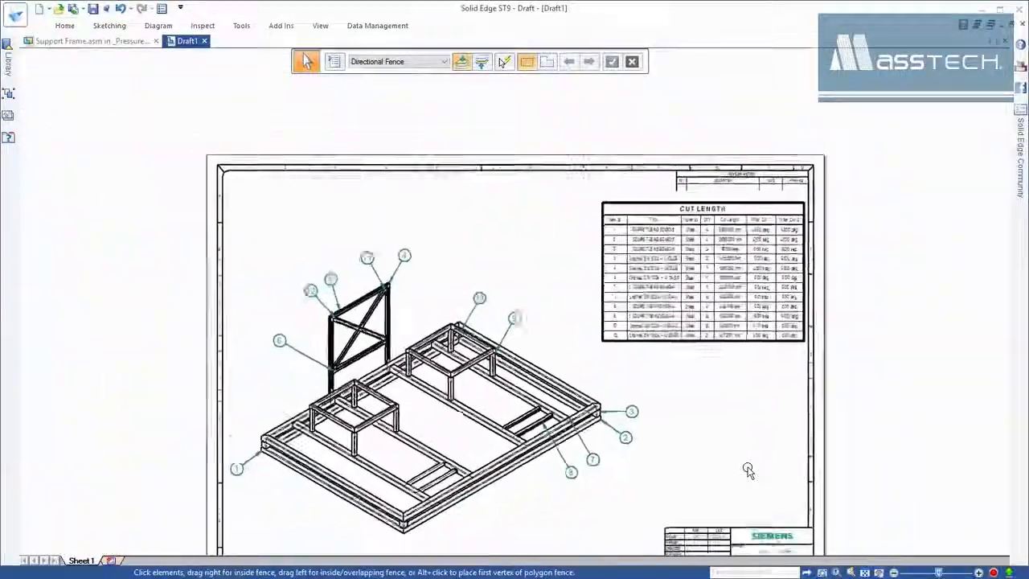
Move balloon 3 downward and pull the balloon alignment shape closer to the frame view
{"action": "left_click", "coordinate": [652, 364]}
{"action": "scroll", "coordinate": [655, 368], "scroll_direction": "up", "scroll_amount": 3}
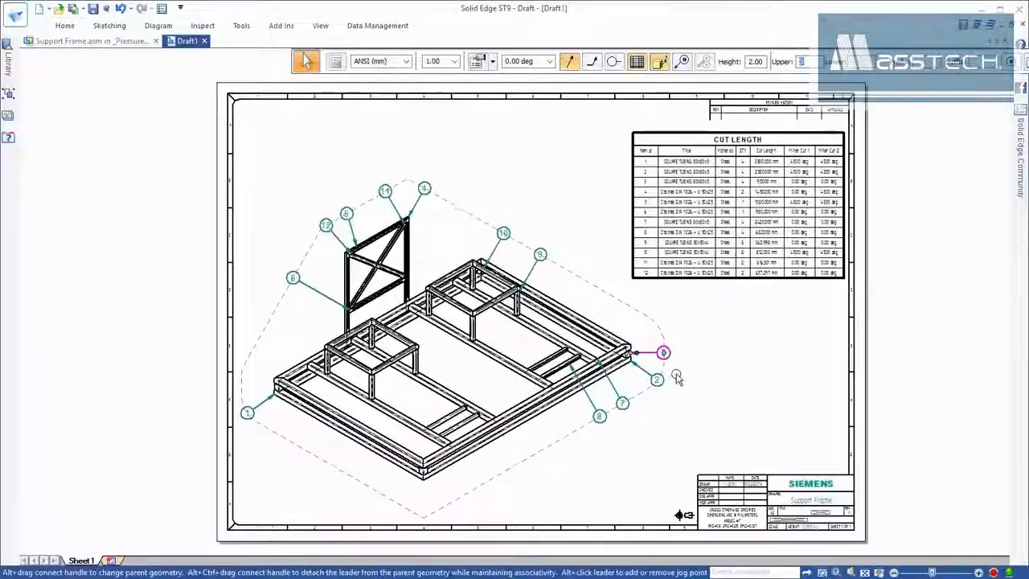
{"action": "left_click", "coordinate": [687, 369]}
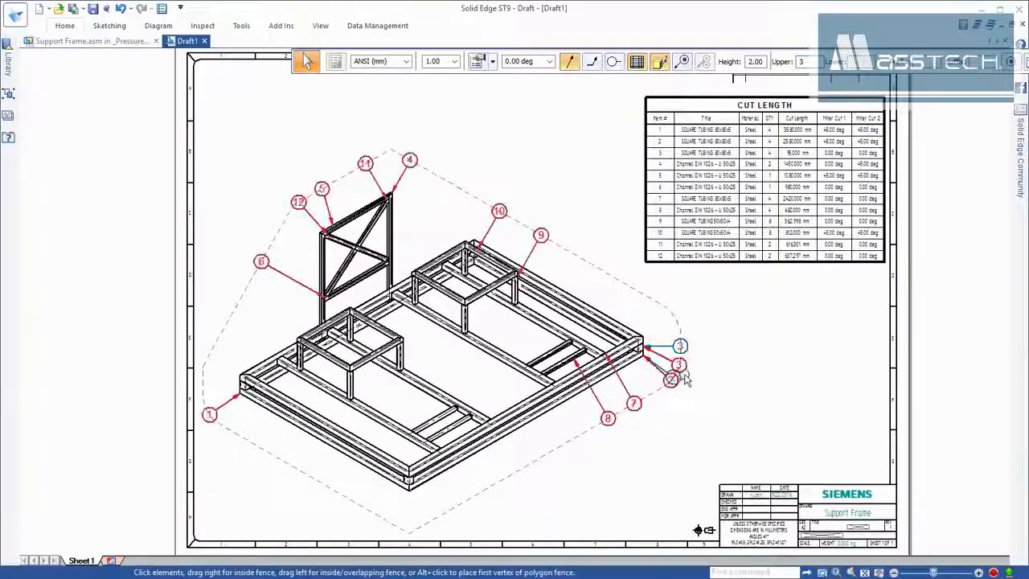
{"action": "left_click", "coordinate": [672, 319]}
{"action": "mouse_move", "coordinate": [669, 314]}
{"action": "left_mouse_down"}
{"action": "mouse_move", "coordinate": [676, 306]}
{"action": "mouse_move", "coordinate": [667, 313]}
{"action": "left_mouse_up"}
{"action": "left_click", "coordinate": [728, 305]}
Place a second parts list for the frame view below the cut length table, using the Total Length Frame saved setting
{"action": "right_click", "coordinate": [718, 303]}
{"action": "left_click", "coordinate": [716, 269]}
{"action": "left_click", "coordinate": [575, 196]}
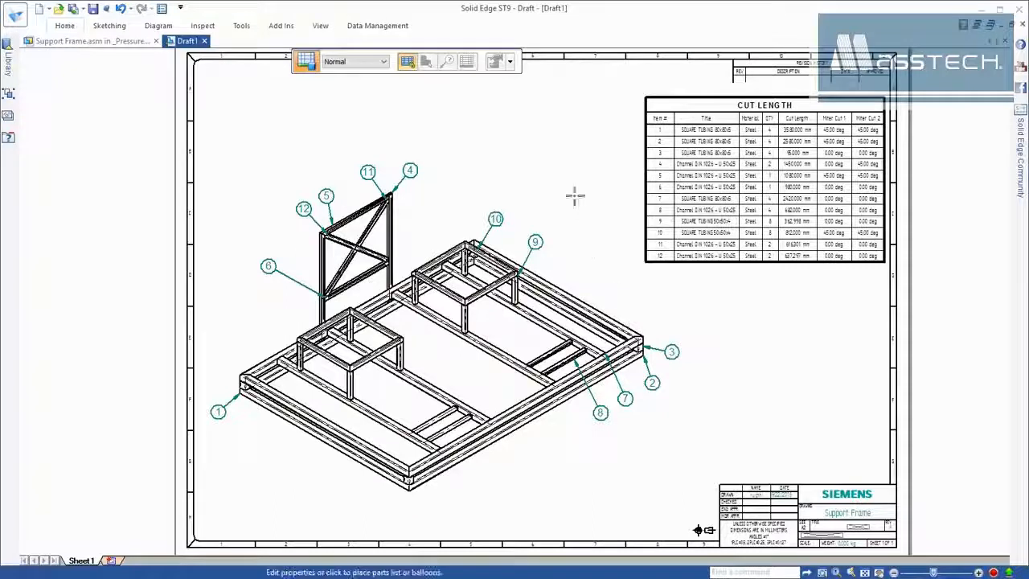
{"action": "left_click", "coordinate": [510, 61]}
{"action": "scroll", "coordinate": [521, 100], "scroll_direction": "down", "scroll_amount": 3}
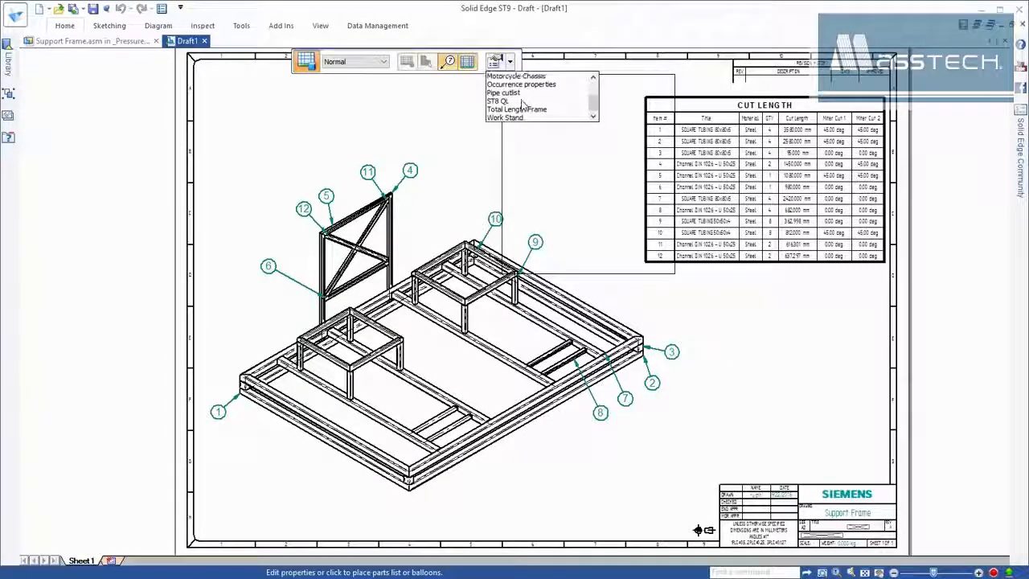
{"action": "left_click", "coordinate": [516, 109]}
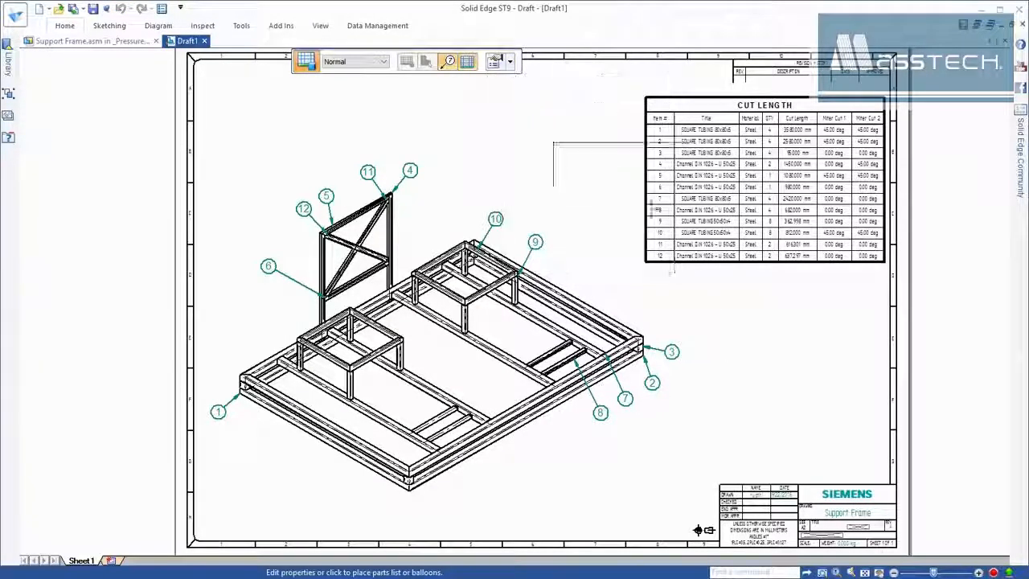
{"action": "left_click", "coordinate": [708, 276]}
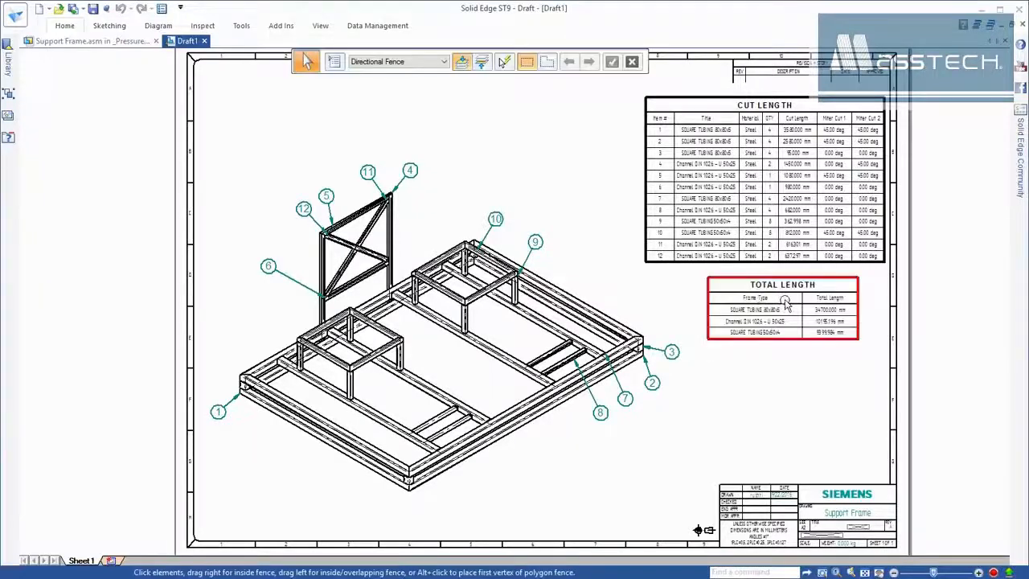
Set a frame rough cut end clearance in the options of the Total Length parts list
{"action": "scroll", "coordinate": [783, 298], "scroll_direction": "up", "scroll_amount": 5}
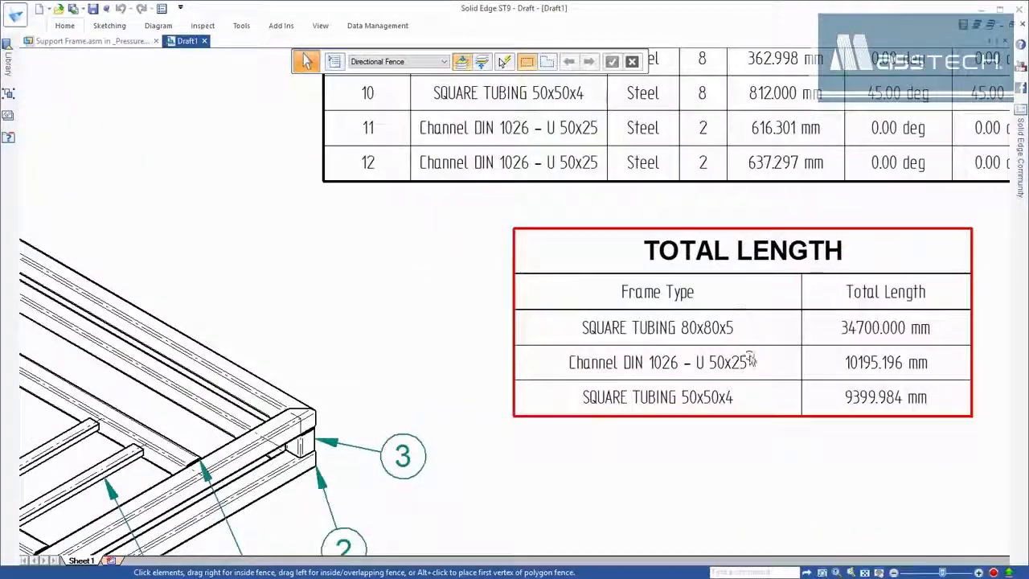
{"action": "right_click", "coordinate": [753, 424]}
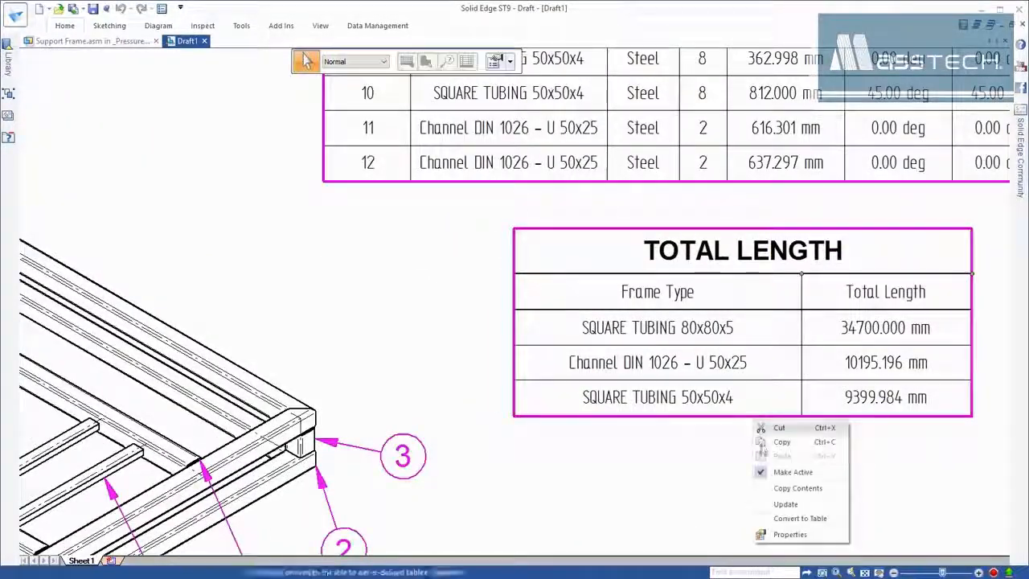
{"action": "left_click", "coordinate": [764, 534]}
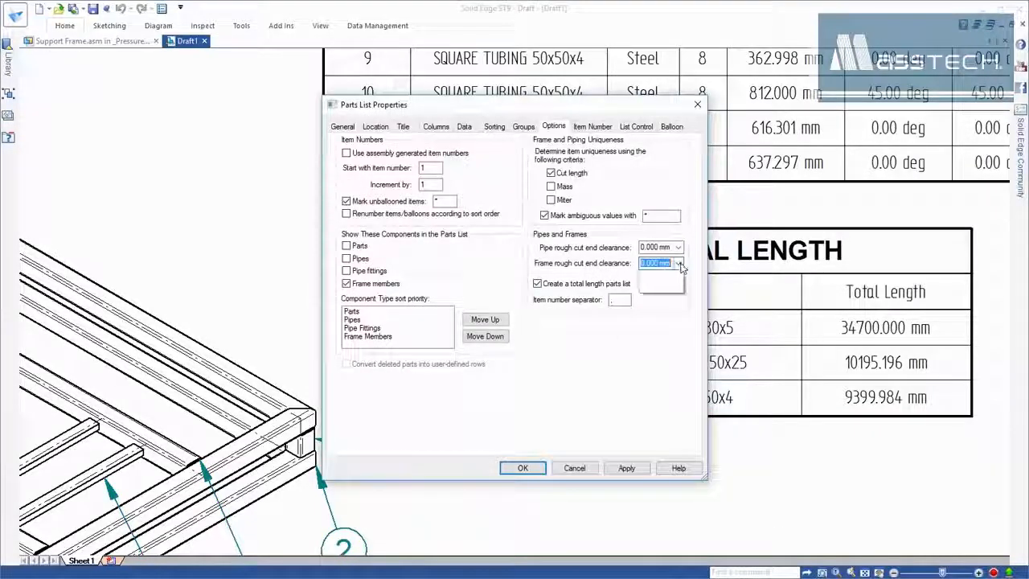
{"action": "left_click", "coordinate": [522, 468]}
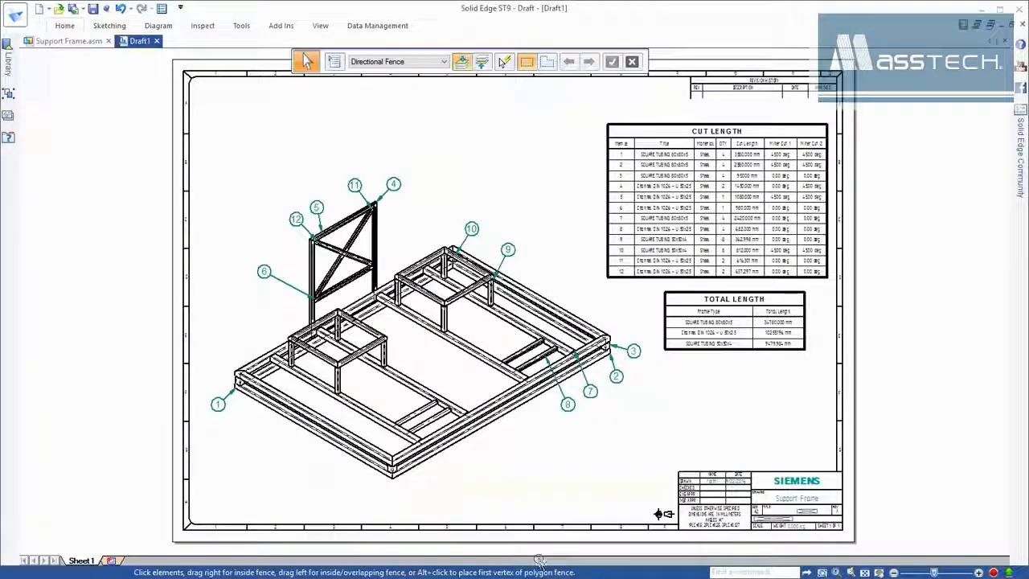
Place model-derived weld symbols at the end of a pump C-channel and at the base of a tank stand post
{"action": "scroll", "coordinate": [386, 386], "scroll_direction": "up", "scroll_amount": 5}
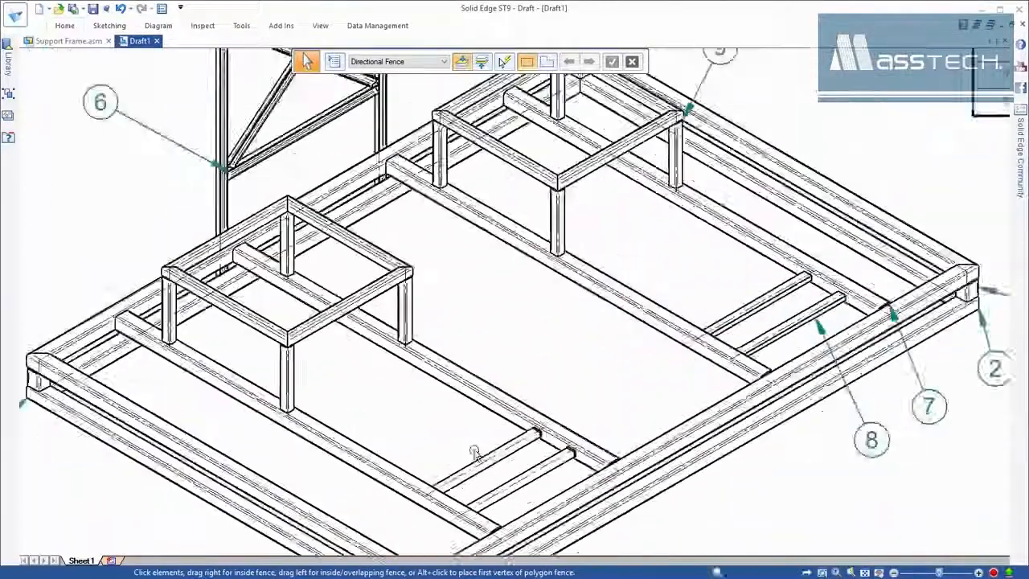
{"action": "scroll", "coordinate": [526, 484], "scroll_direction": "up", "scroll_amount": 2}
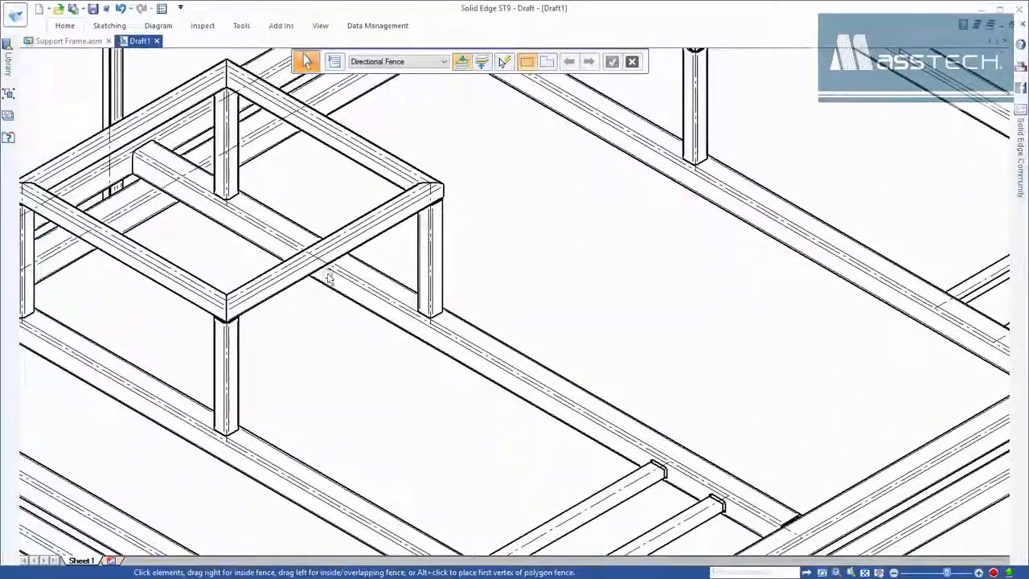
{"action": "left_click", "coordinate": [64, 25]}
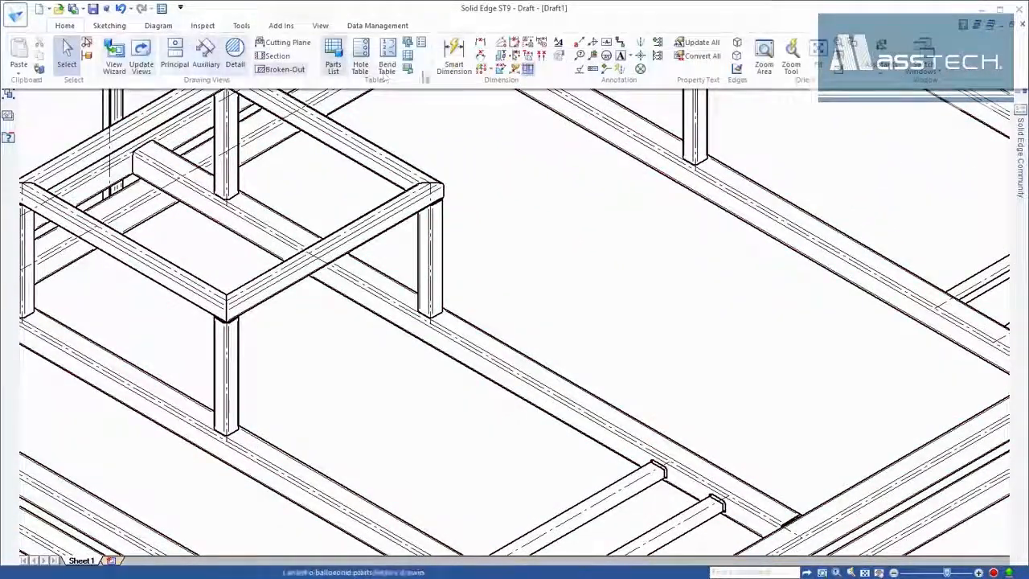
{"action": "left_click", "coordinate": [593, 41]}
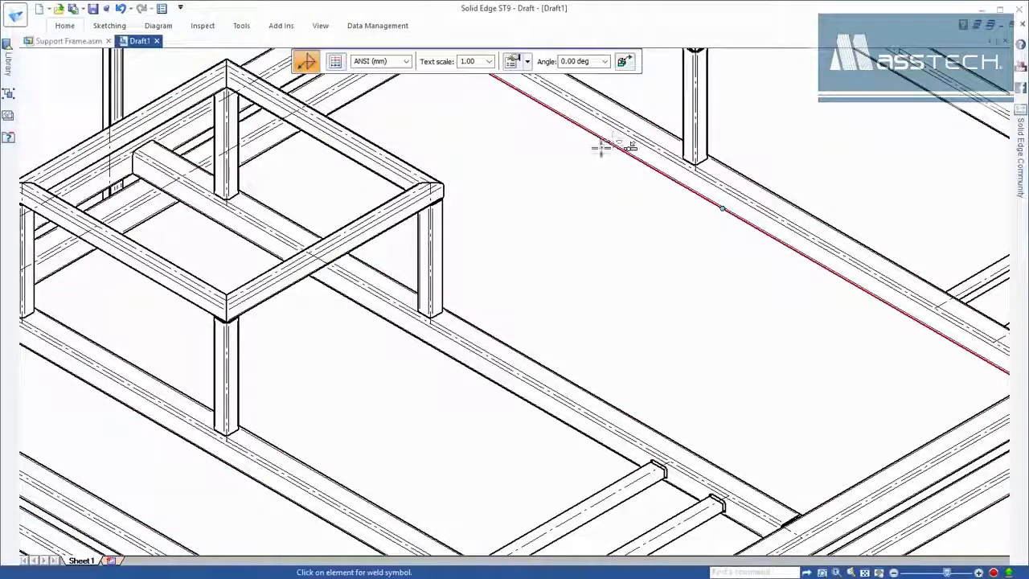
{"action": "left_click", "coordinate": [511, 63]}
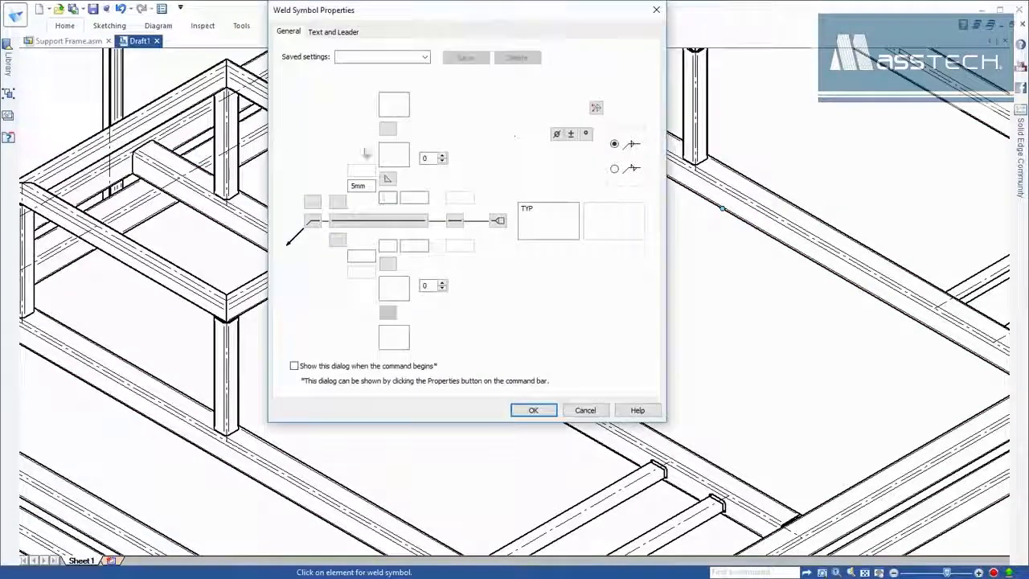
{"action": "left_click", "coordinate": [656, 10]}
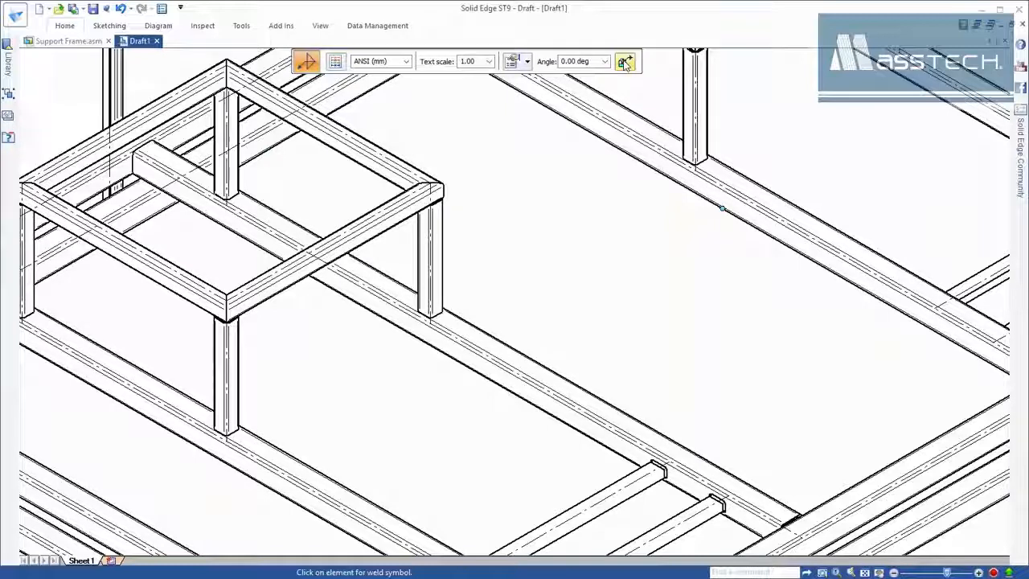
{"action": "left_click", "coordinate": [658, 455]}
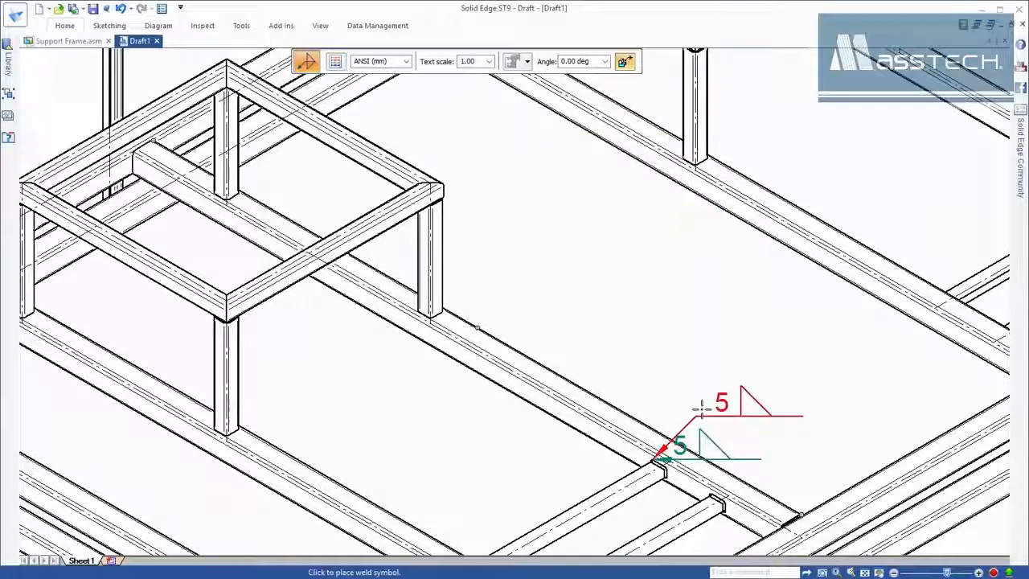
{"action": "left_click", "coordinate": [443, 313]}
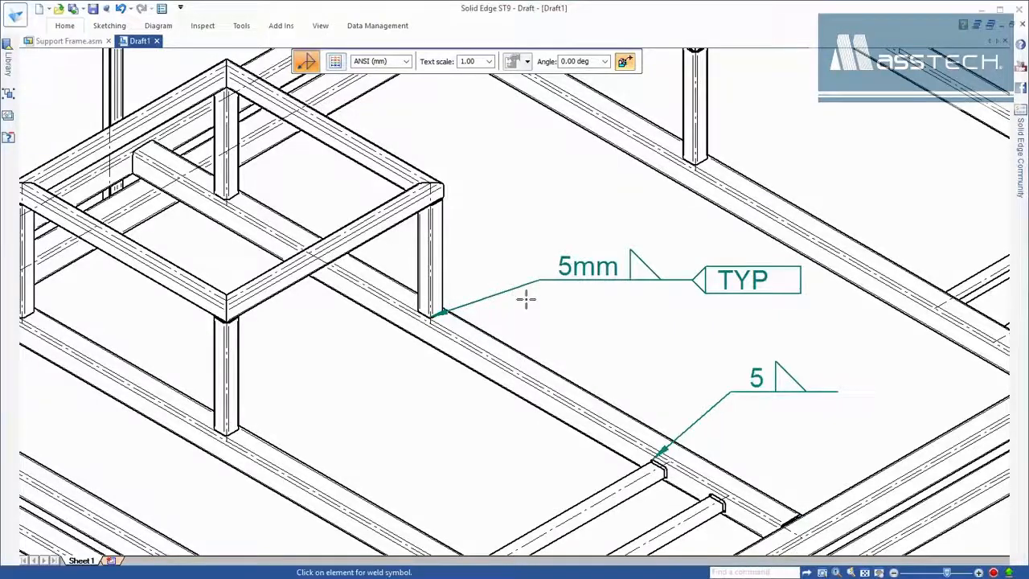
{"action": "middle_click", "coordinate": [525, 300]}
{"action": "middle_click", "coordinate": [526, 299]}
{"action": "key", "text": "Escape"}
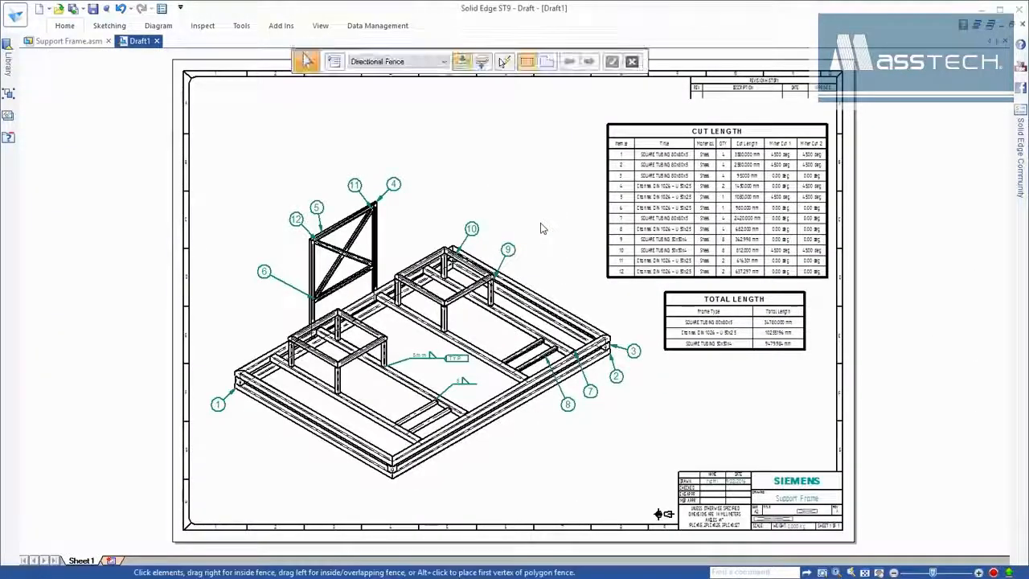